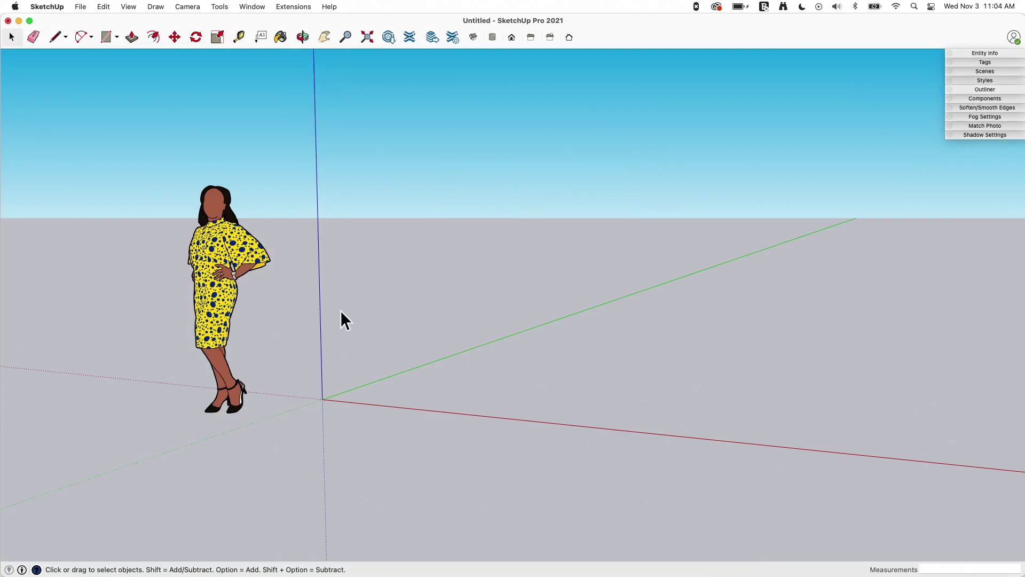
Step: Draw a flat rectangle on the ground starting from the origin
middle_drag(340, 310, 371, 499)
key(r)
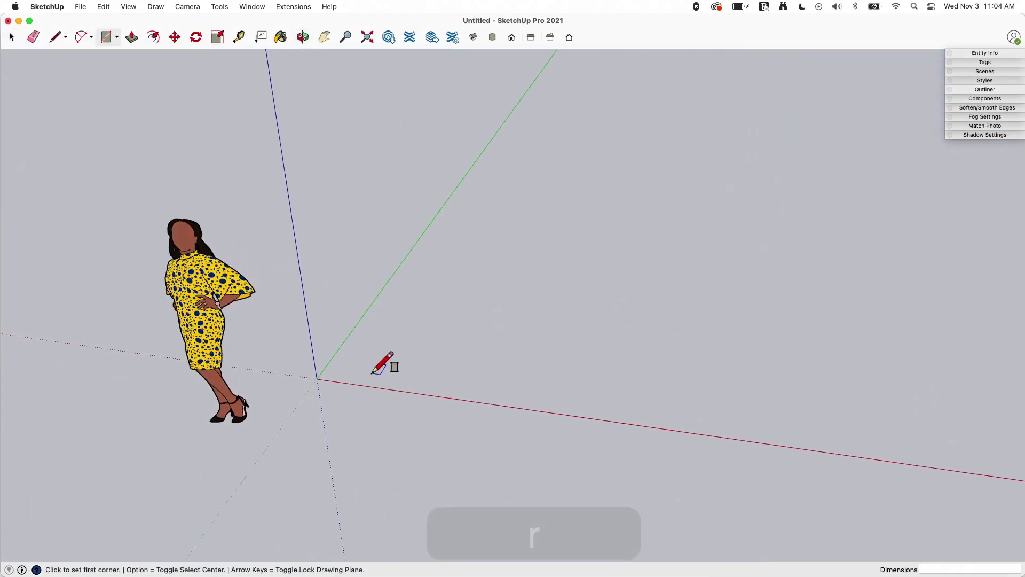
click(333, 372)
click(610, 339)
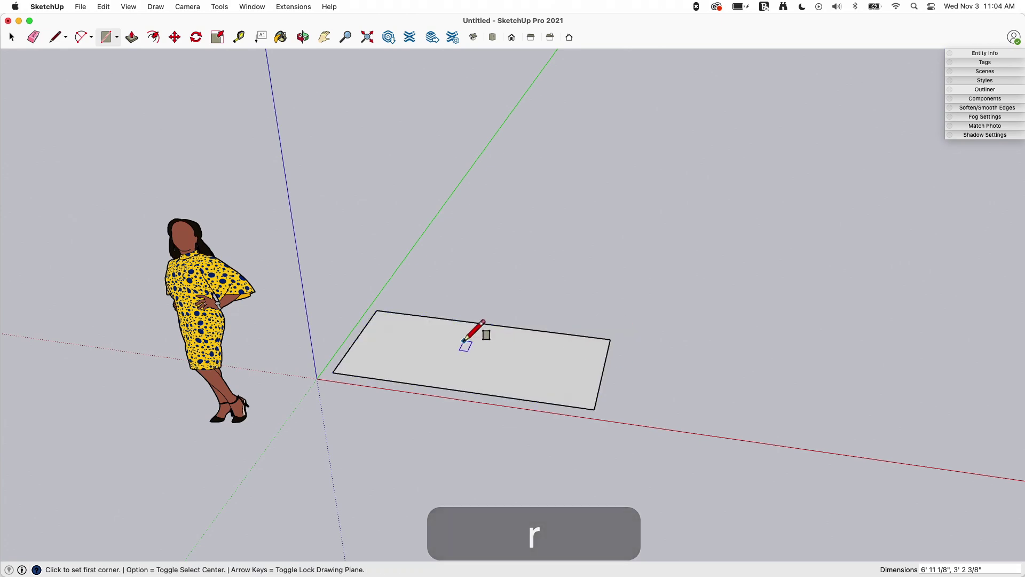
key(p)
drag(463, 350, 458, 319)
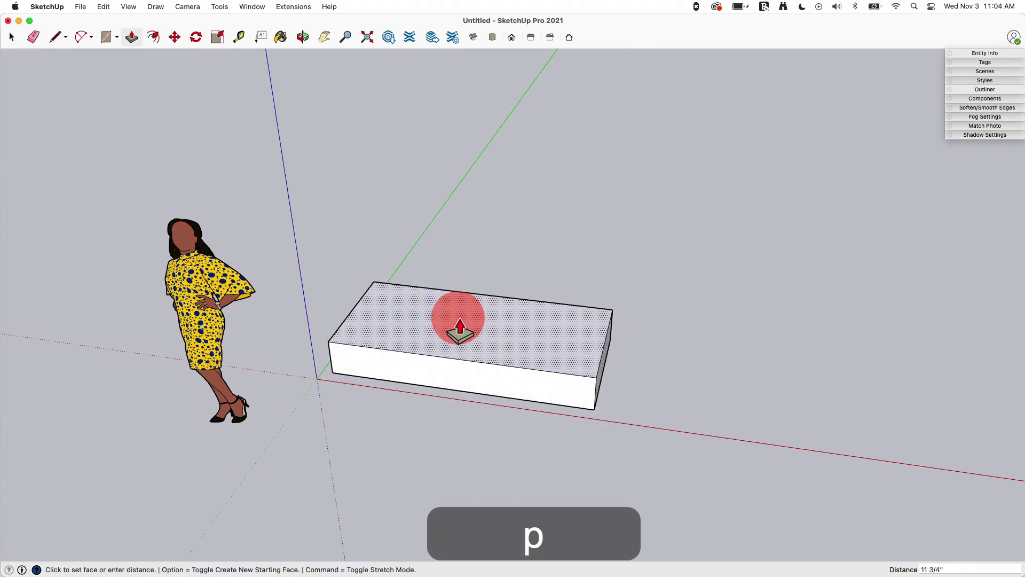
key(Escape)
middle_drag(461, 326, 360, 499)
key(space)
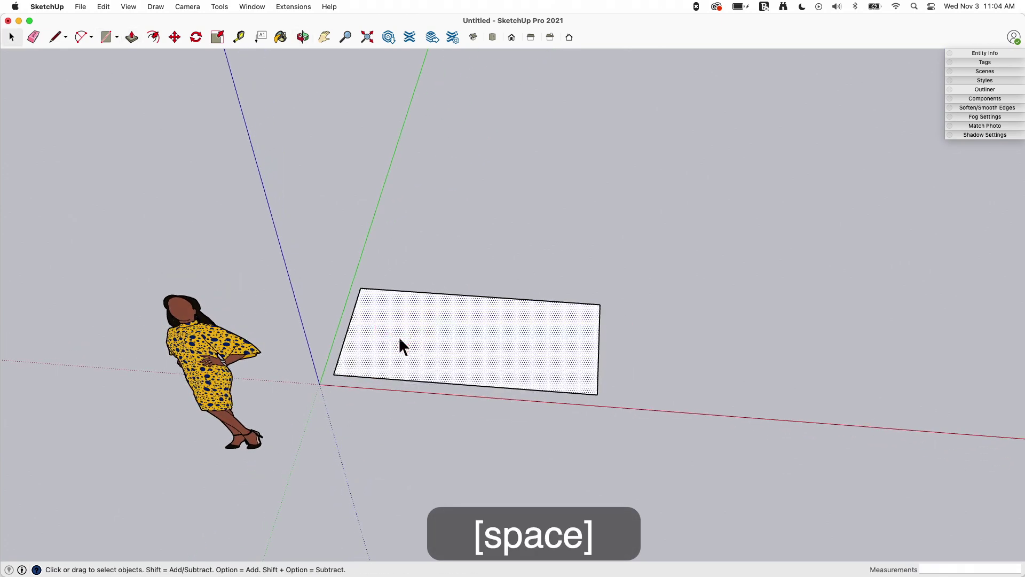
Step: Copy the rectangle to the right of the original
key(m)
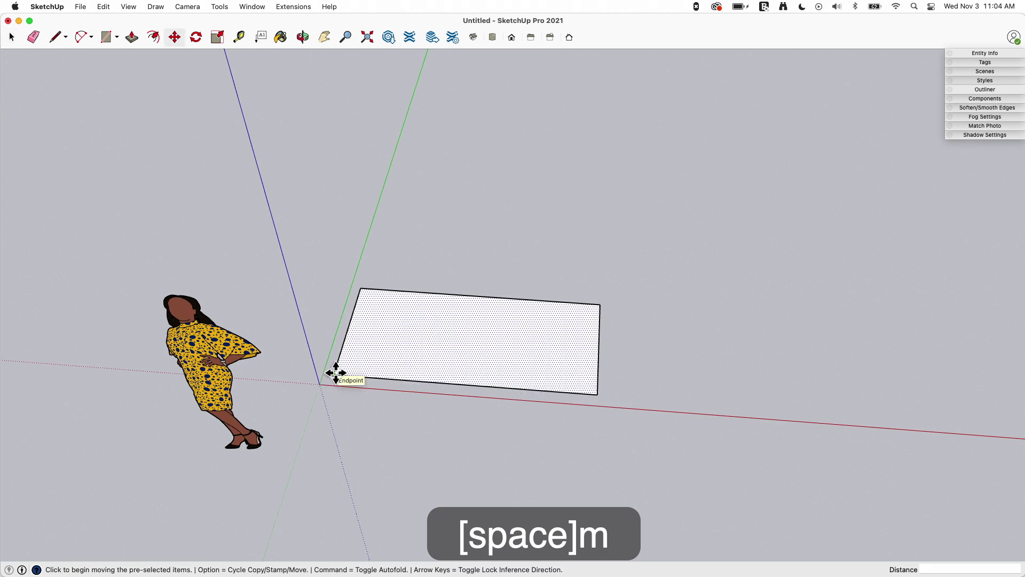
click(336, 373)
key(alt)
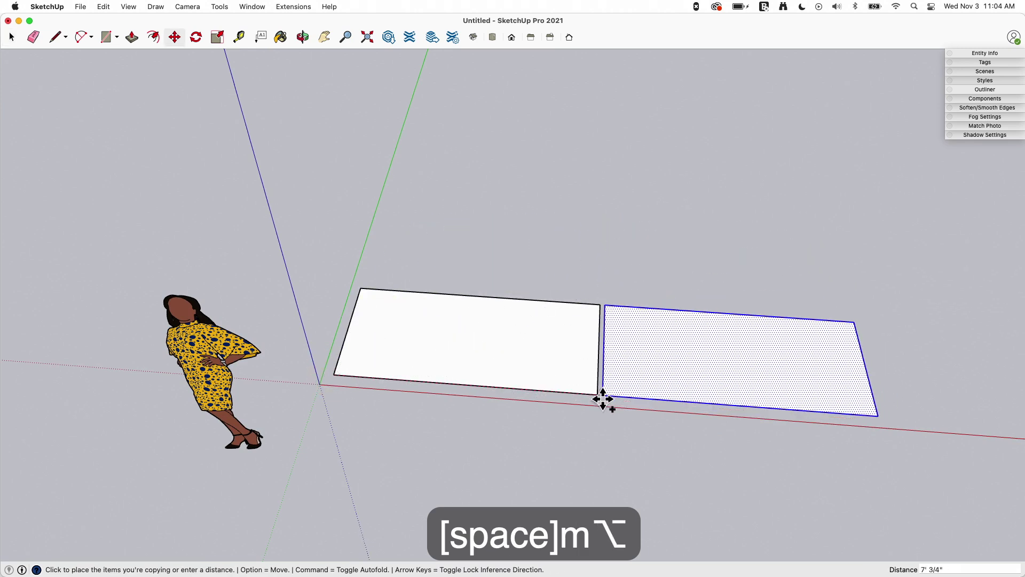
click(602, 397)
middle_drag(652, 508, 434, 341)
Step: Push/pull the left rectangle up into a box 2' 8 13/16" tall
key(p)
key(Escape)
drag(438, 369, 433, 282)
middle_drag(423, 355, 298, 425)
Step: Draw a 2-point arc from the box's bottom corner bulging into the rectangle's front edge
scroll(633, 423, up, 5)
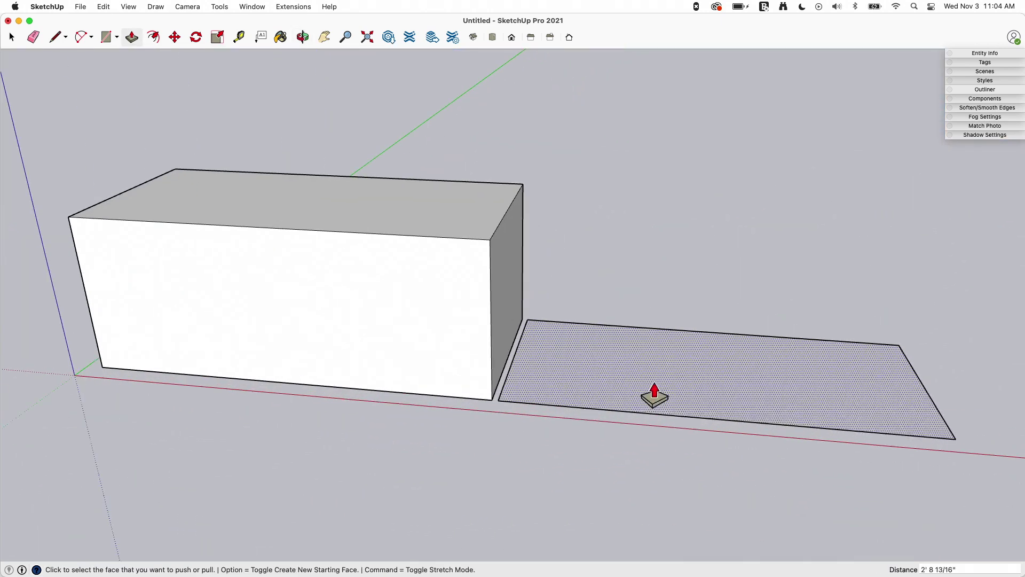
middle_drag(520, 415, 536, 505)
click(80, 37)
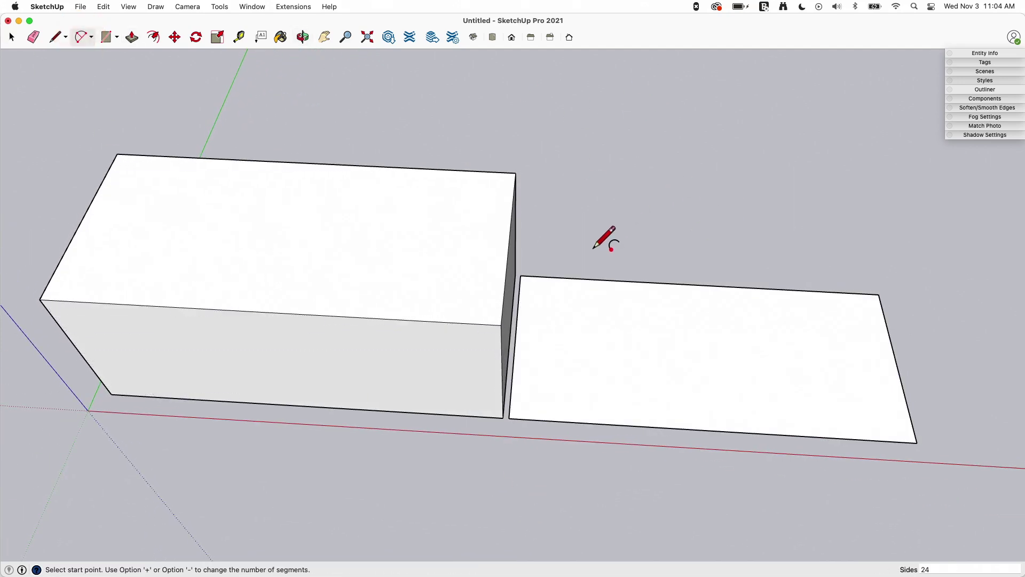
click(509, 417)
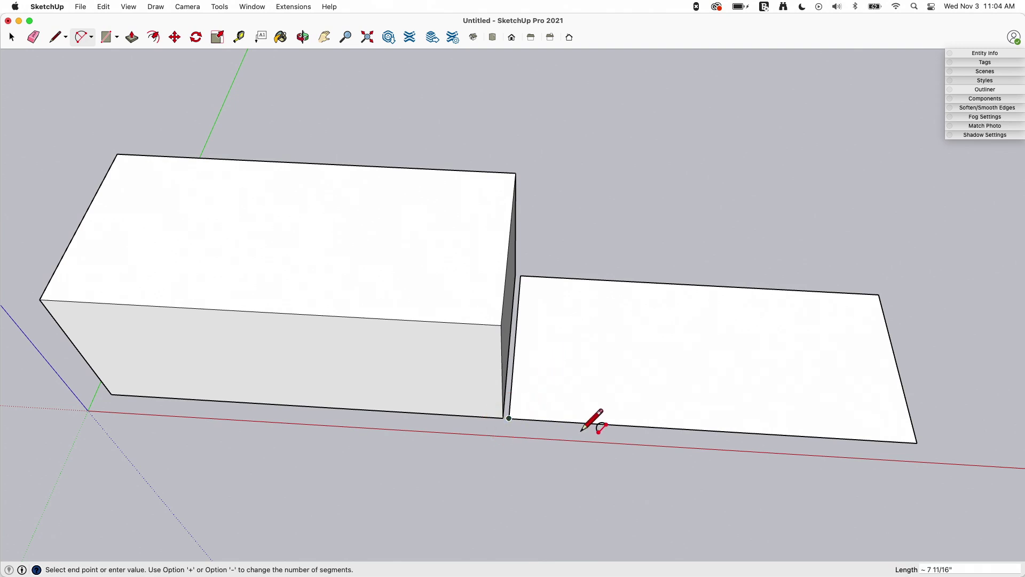
click(710, 429)
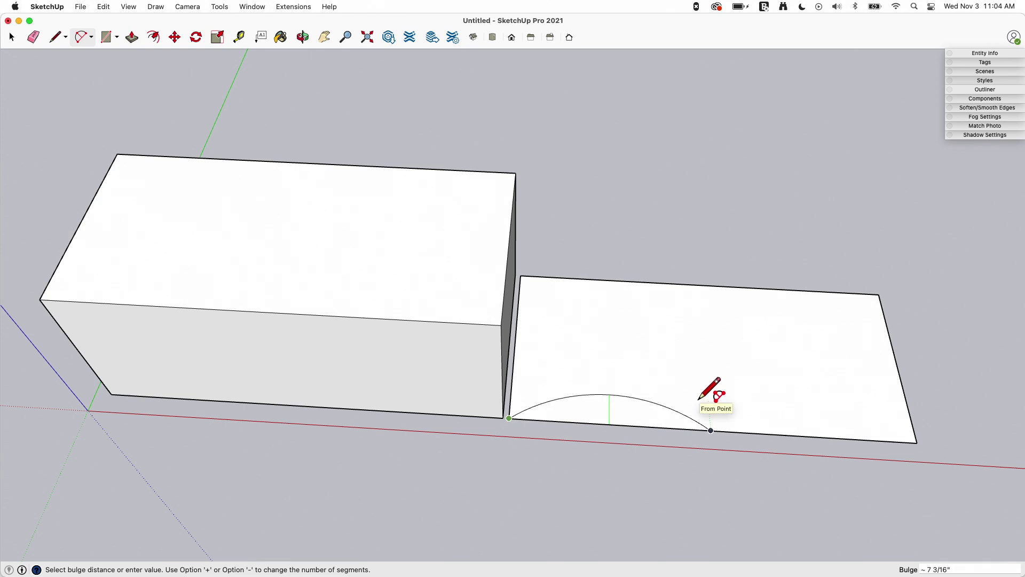
click(699, 400)
scroll(274, 259, down, 3)
middle_drag(625, 334, 604, 414)
Step: Erase the straight front edge beneath the first arc
click(560, 378)
click(690, 390)
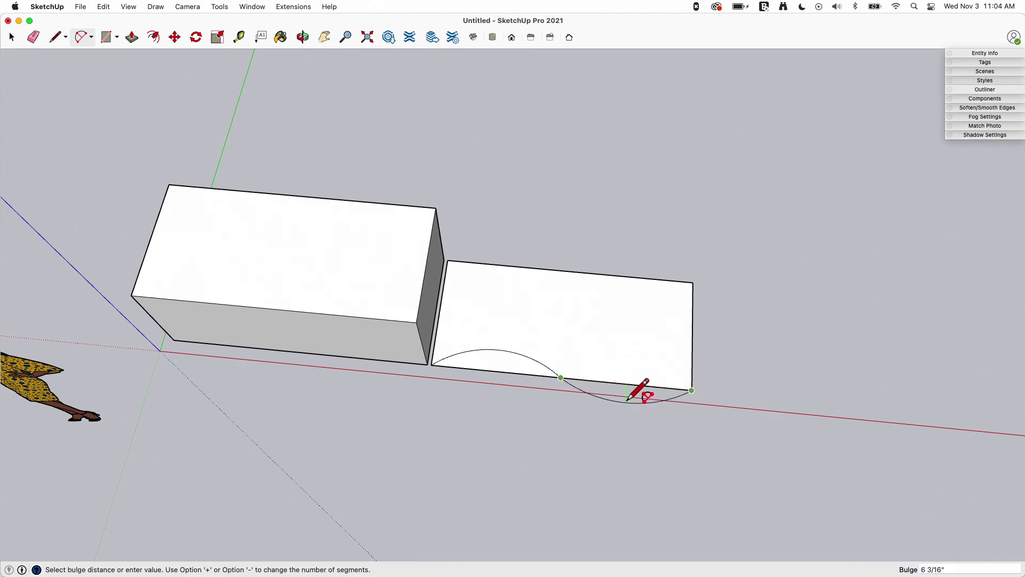
scroll(626, 395, up, 5)
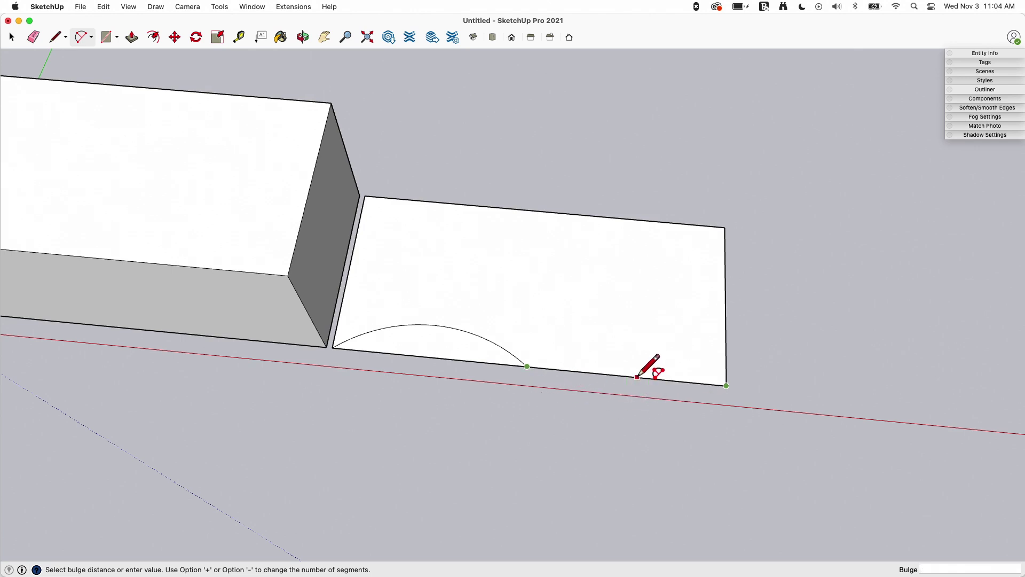
key(space)
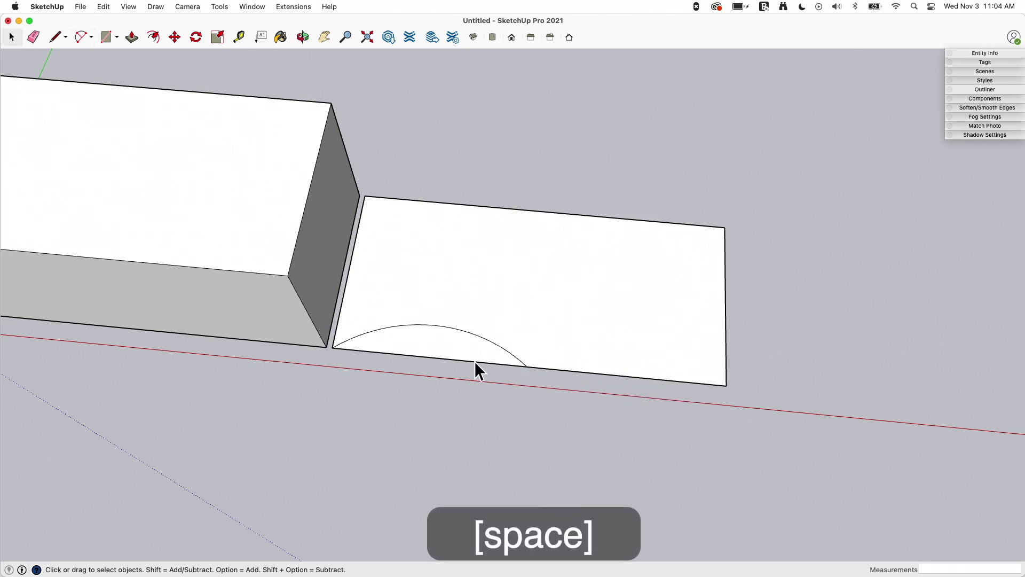
key(e)
drag(446, 354, 487, 406)
Step: Draw an arc from the first arc's end to the rectangle's front corner
click(81, 37)
click(527, 367)
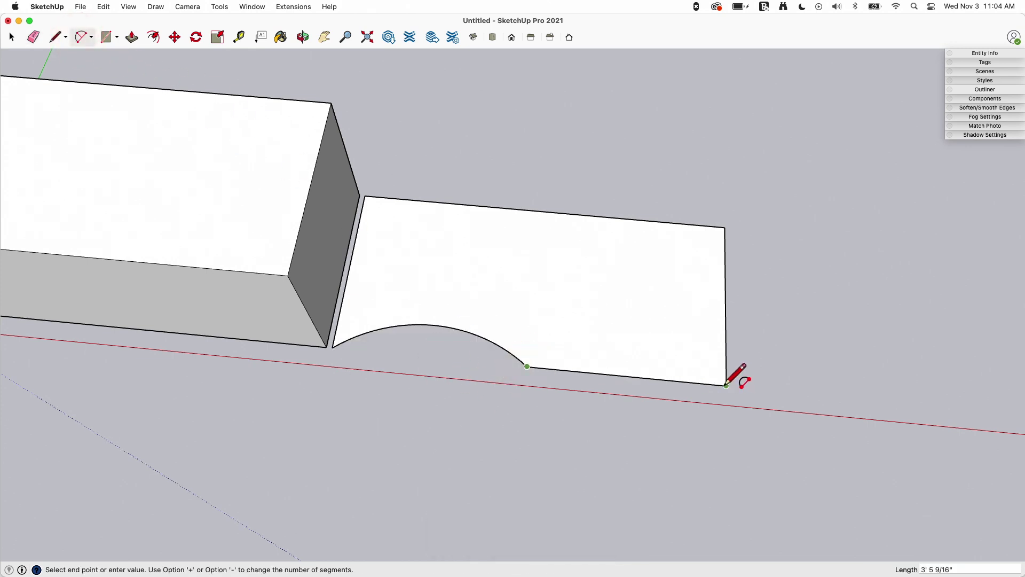
click(726, 385)
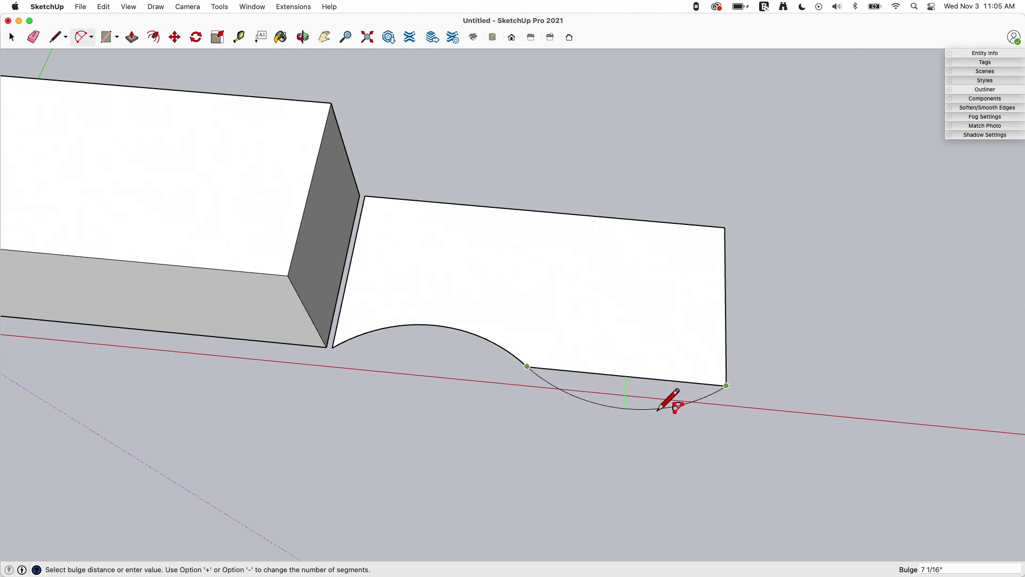
scroll(676, 396, up, 3)
Step: Erase the leftover straight edge and close the face with an outward arc, forming an S-curve
key(e)
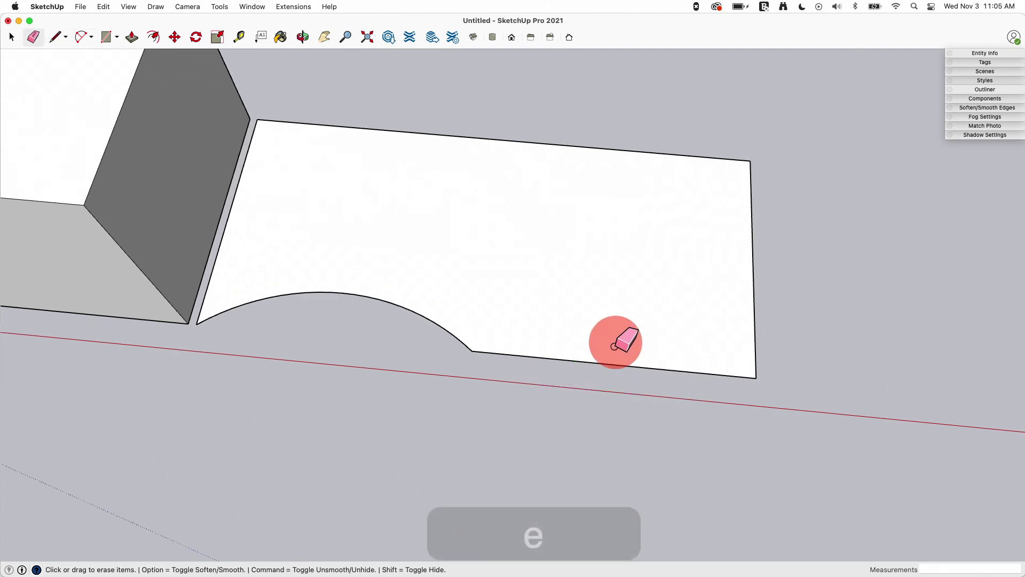
click(611, 366)
click(81, 37)
click(471, 350)
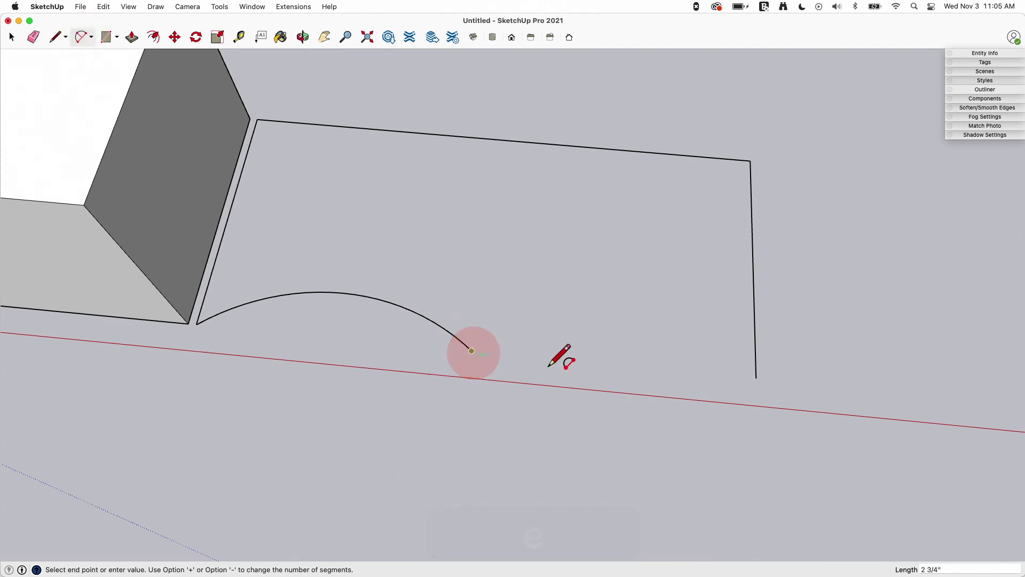
click(756, 377)
click(757, 375)
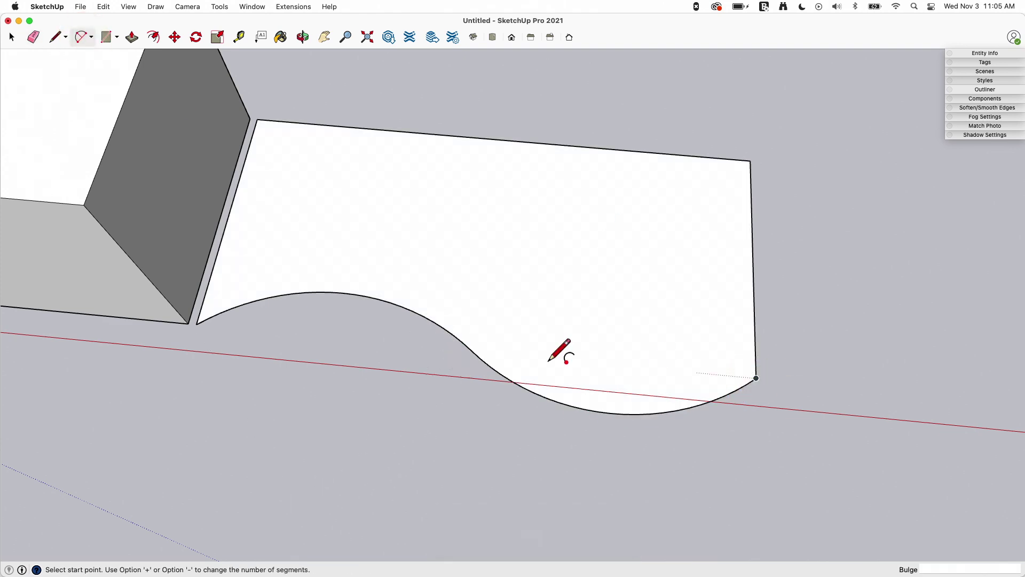
middle_drag(539, 384, 361, 351)
Step: Push/pull the wavy face up to the box's height
key(p)
click(458, 290)
click(343, 201)
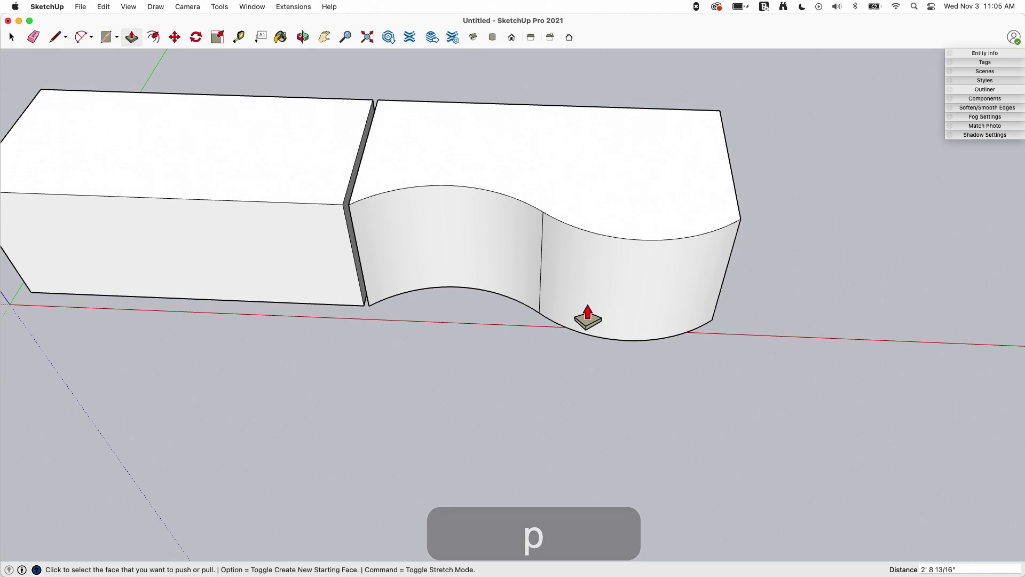
mouse_move(585, 318)
middle_down()
mouse_move(714, 243)
mouse_move(705, 247)
middle_up()
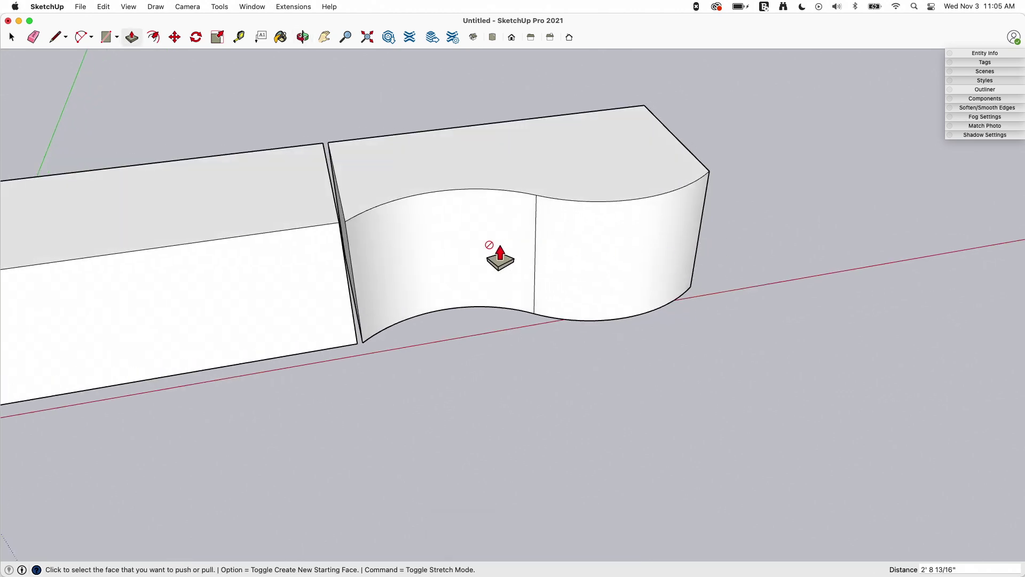
Step: Soften the vertical seam on the curved front face with the Eraser
click(33, 37)
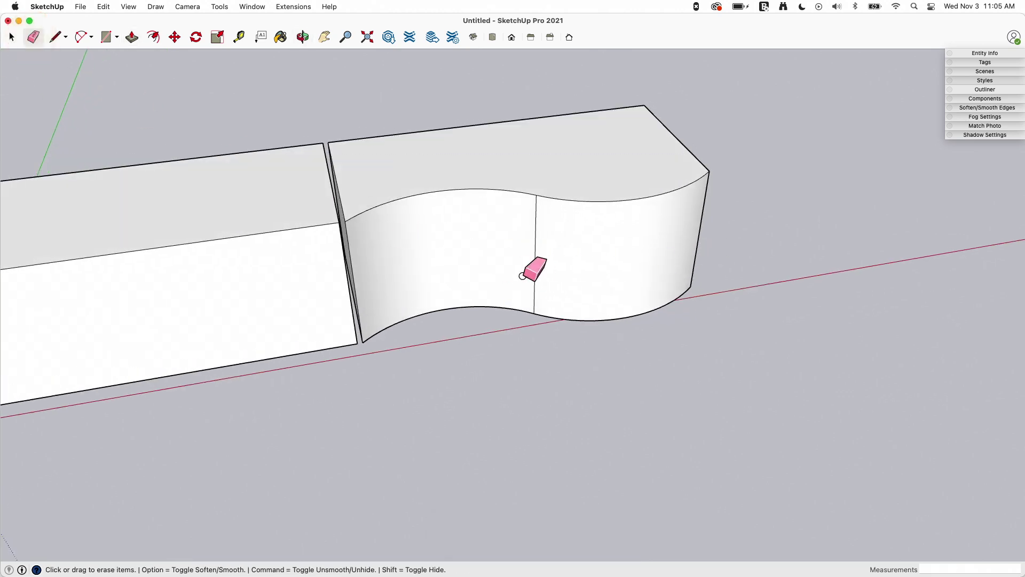
alt+click(536, 258)
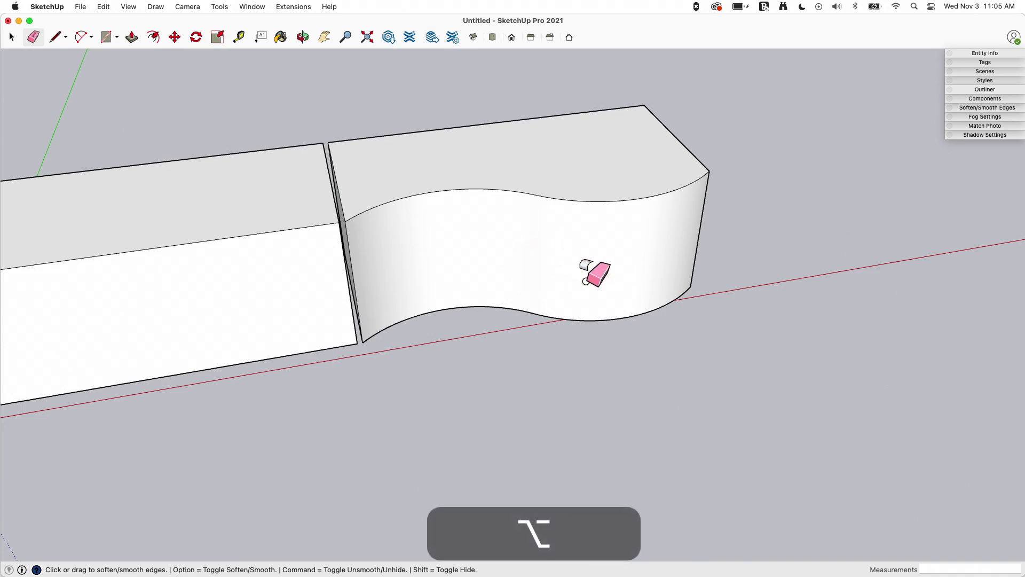
mouse_move(730, 303)
alt+middle_down()
mouse_move(559, 275)
mouse_move(449, 295)
mouse_move(437, 320)
mouse_move(611, 178)
mouse_move(588, 120)
mouse_move(623, 110)
mouse_move(657, 130)
mouse_move(590, 313)
mouse_move(681, 310)
alt+middle_up()
scroll(690, 309, down, 3)
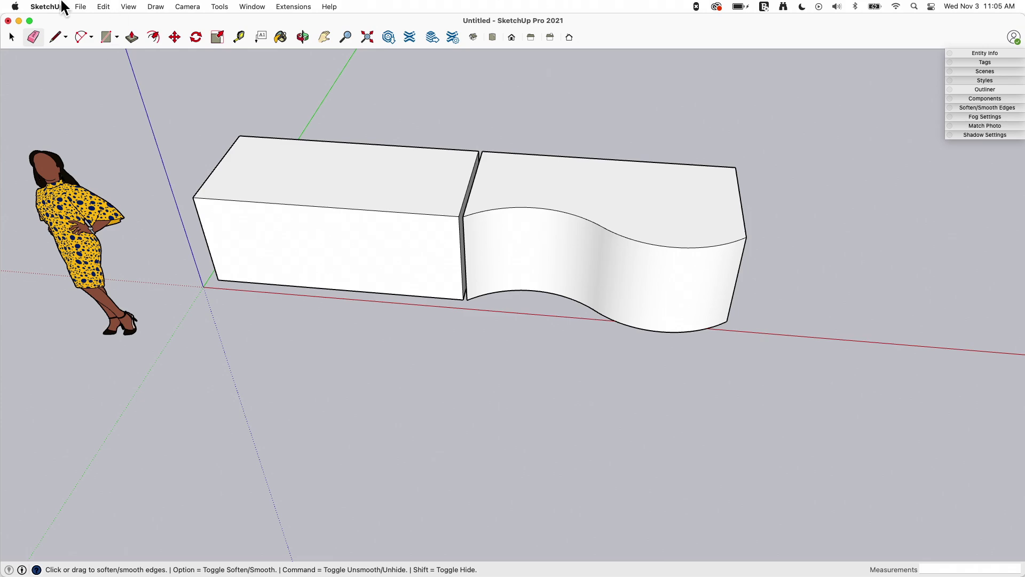
Step: Import DD&D.png as a texture and stretch it across the left box's front face
click(80, 7)
click(123, 233)
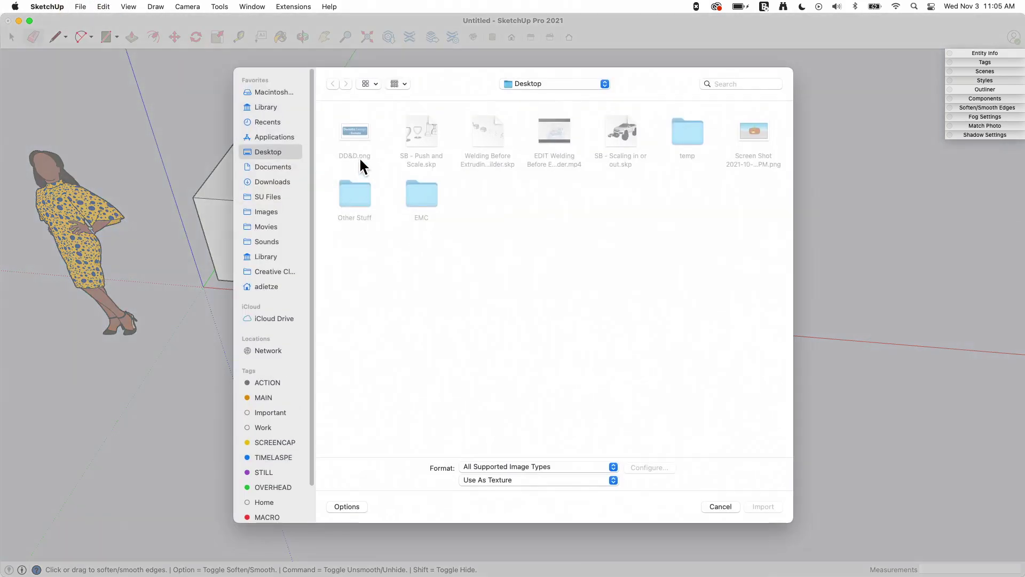
click(356, 133)
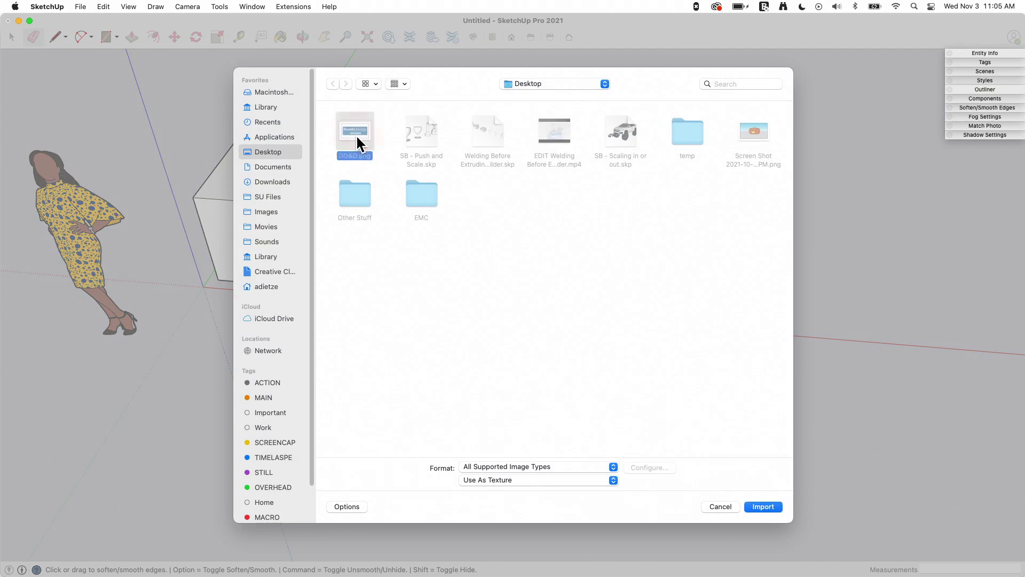
click(773, 507)
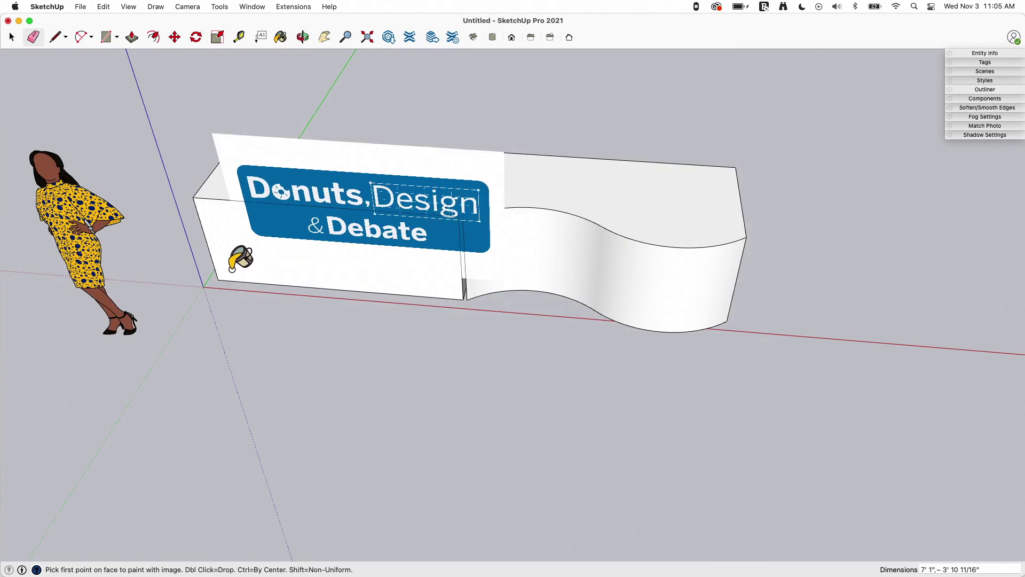
click(218, 278)
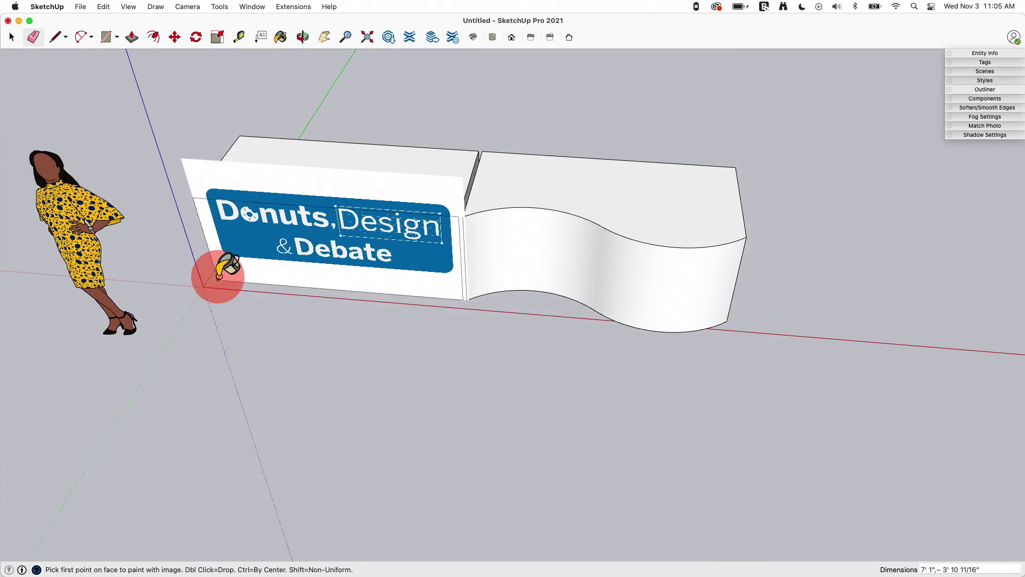
click(458, 214)
middle_drag(390, 416, 446, 229)
key(e)
middle_drag(315, 255, 353, 199)
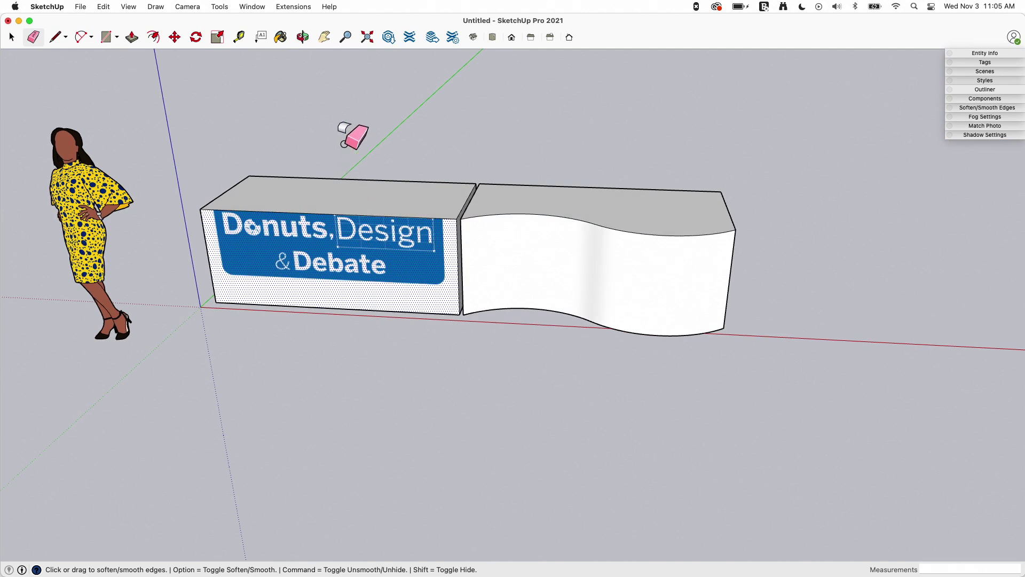
Step: Push/pull the box's top up 11 9/16" and raise the wavy block's top to match
key(p)
key(Escape)
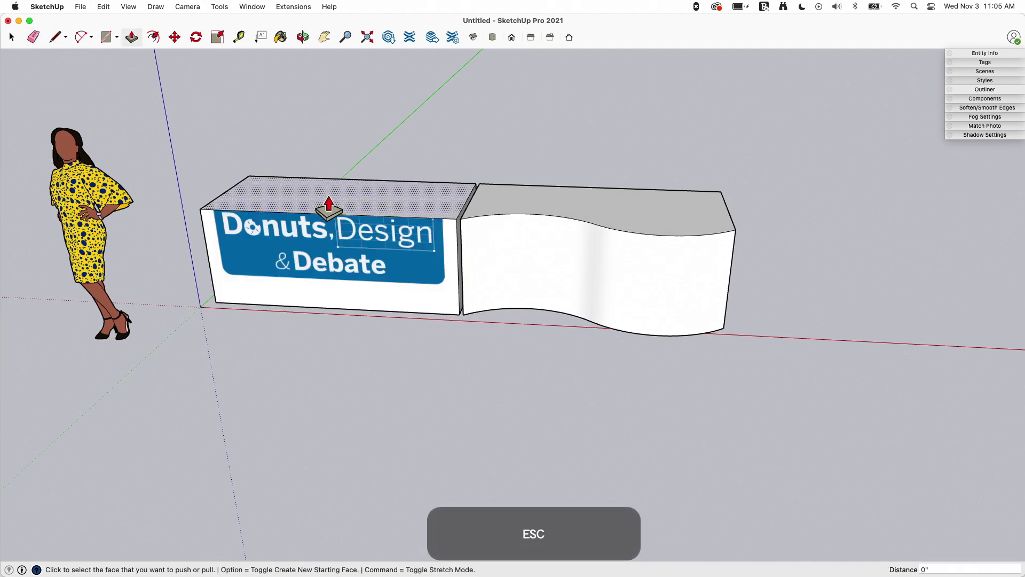
drag(328, 206, 323, 163)
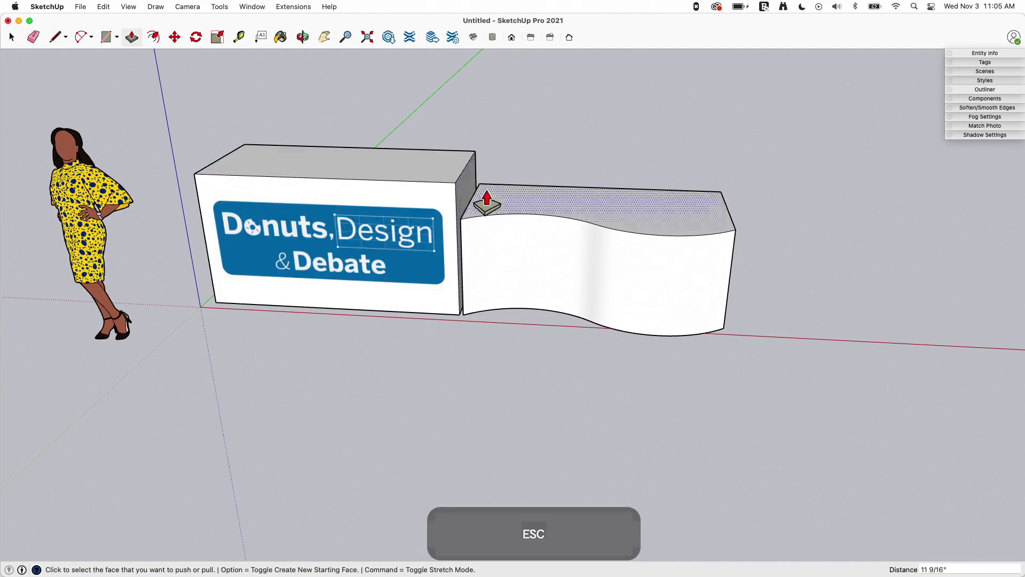
drag(491, 203, 450, 183)
middle_drag(618, 419, 458, 247)
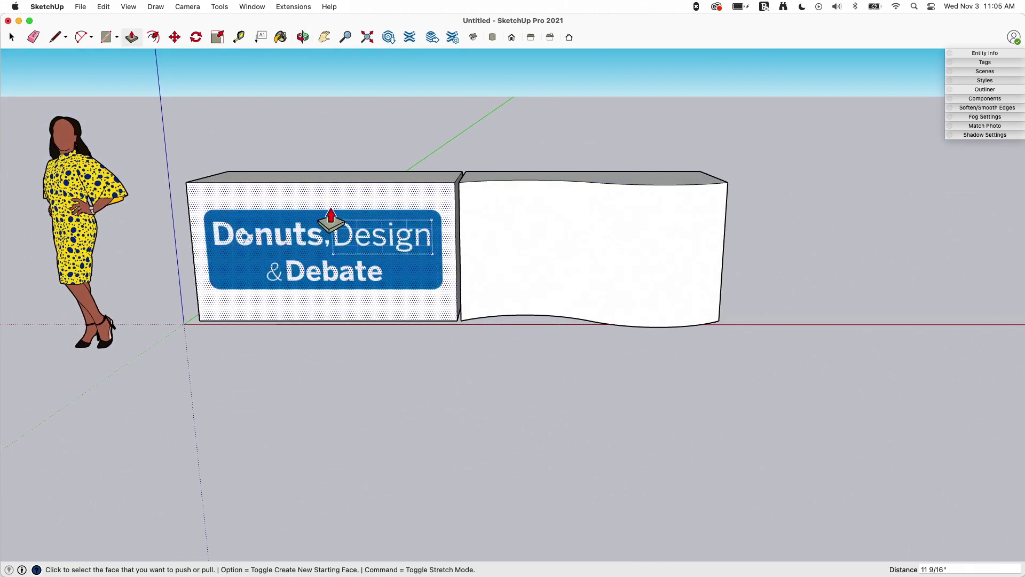
middle_drag(329, 238, 407, 304)
Step: Select both blocks and copy them straight up onto the originals, then deselect
key(space)
drag(174, 113, 808, 400)
key(m)
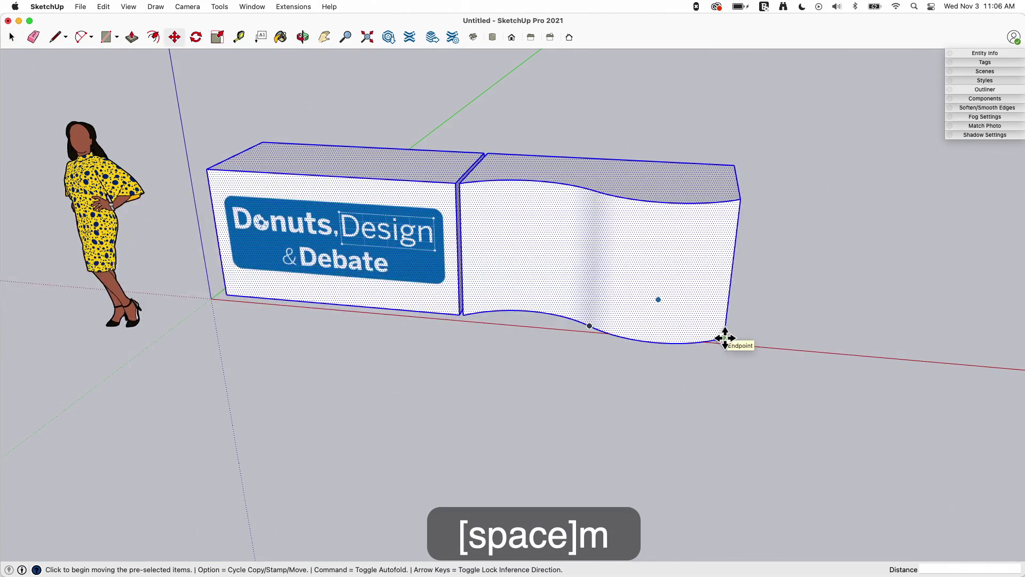
click(724, 338)
key(alt)
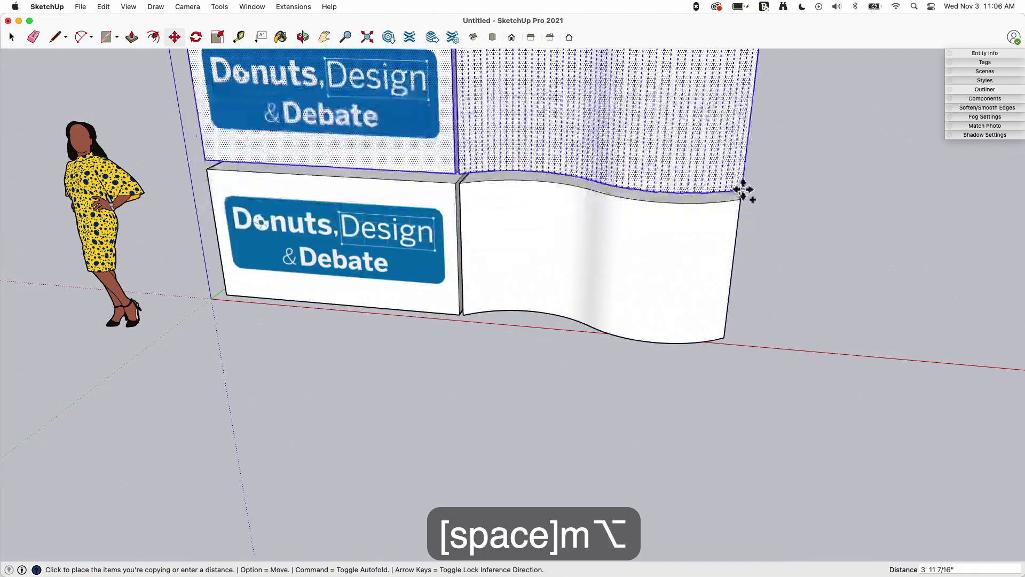
click(739, 161)
middle_drag(738, 160, 768, 123)
scroll(776, 233, up, 3)
middle_drag(776, 234, 646, 329)
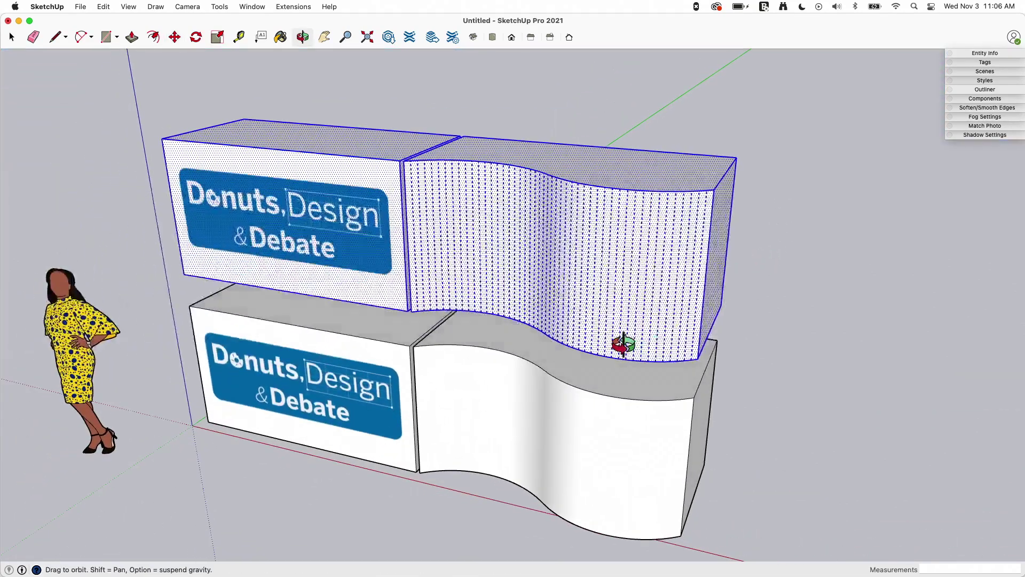
key(m)
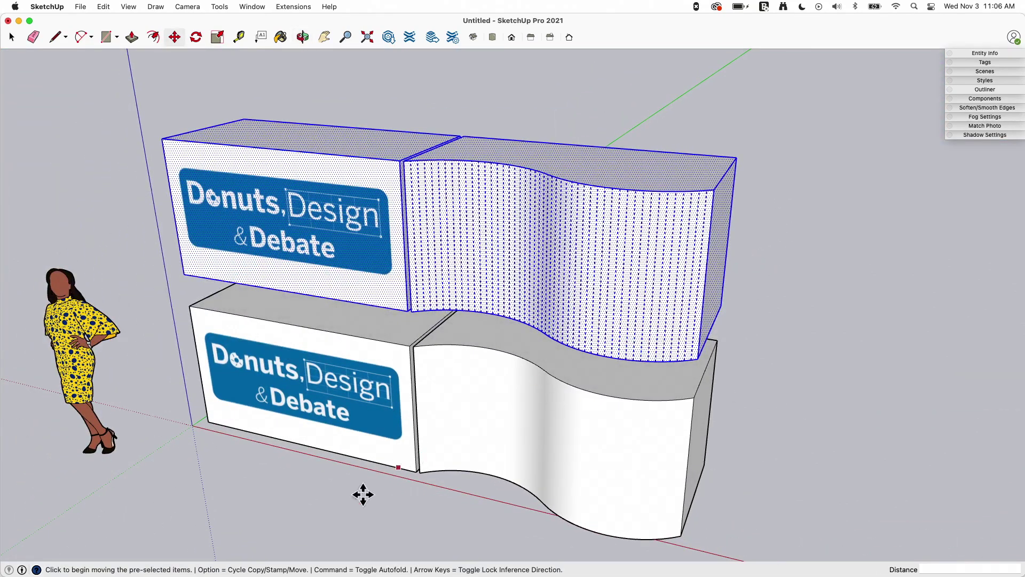
key(space)
click(288, 510)
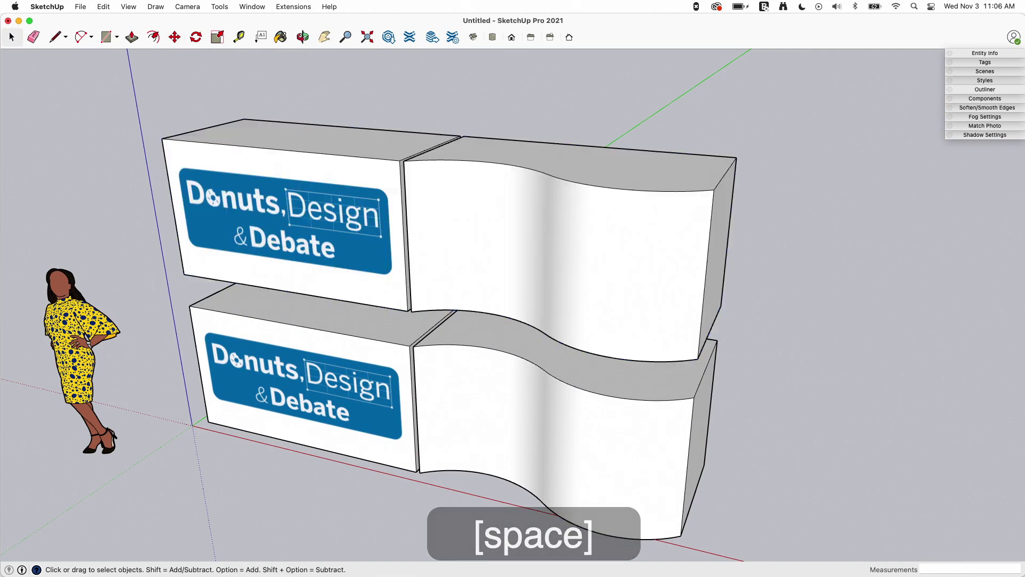
Step: Open the Colors window, move it aside, and sample the banner material from the lower box face
key(super+shift+c)
drag(329, 108, 913, 148)
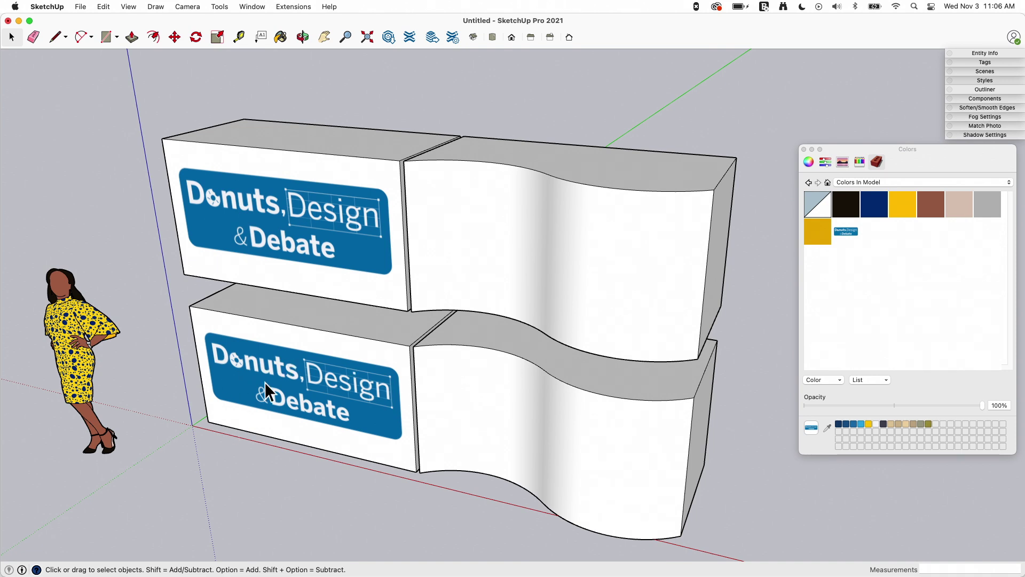
key(b)
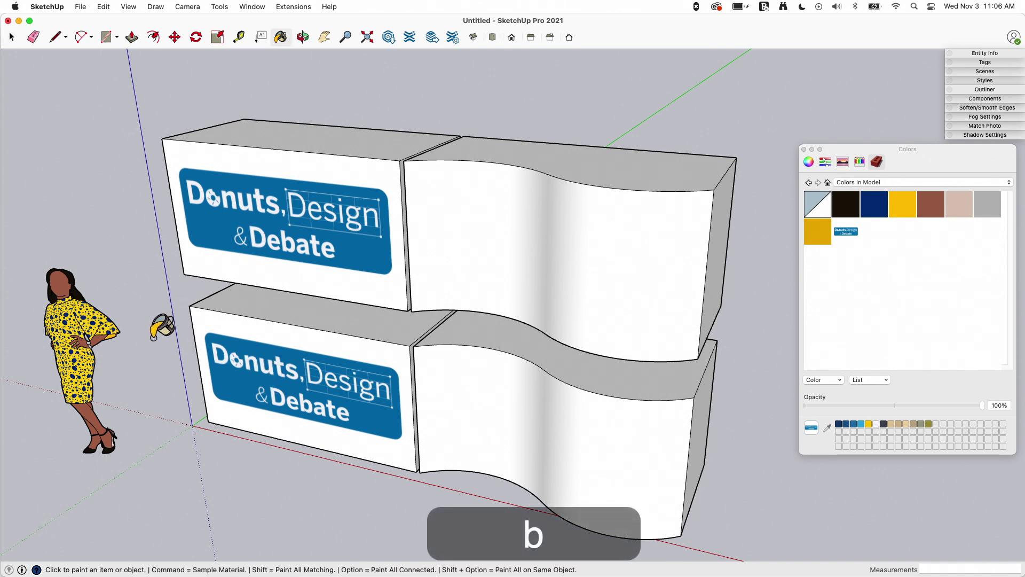
key(super)
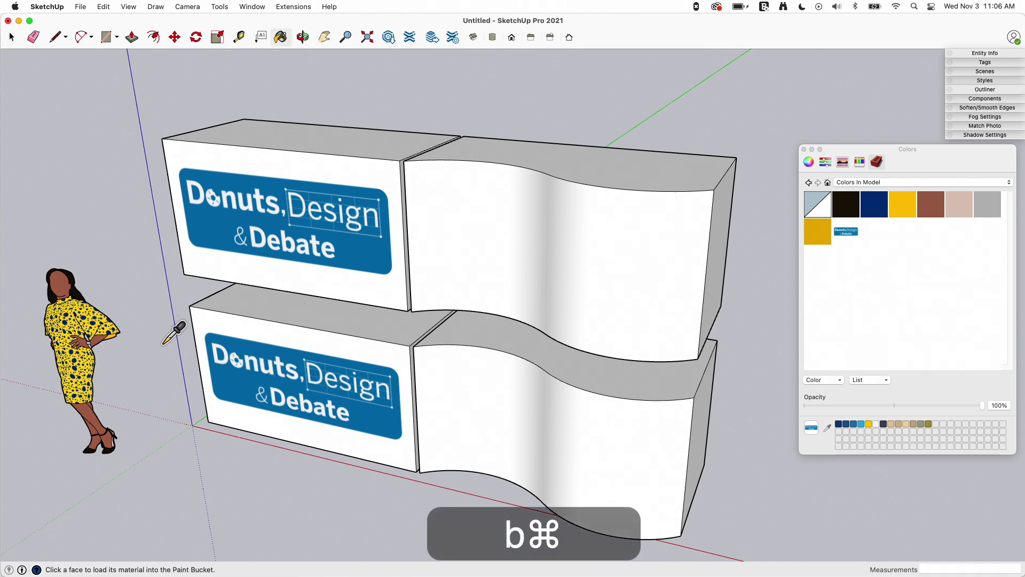
super+click(247, 375)
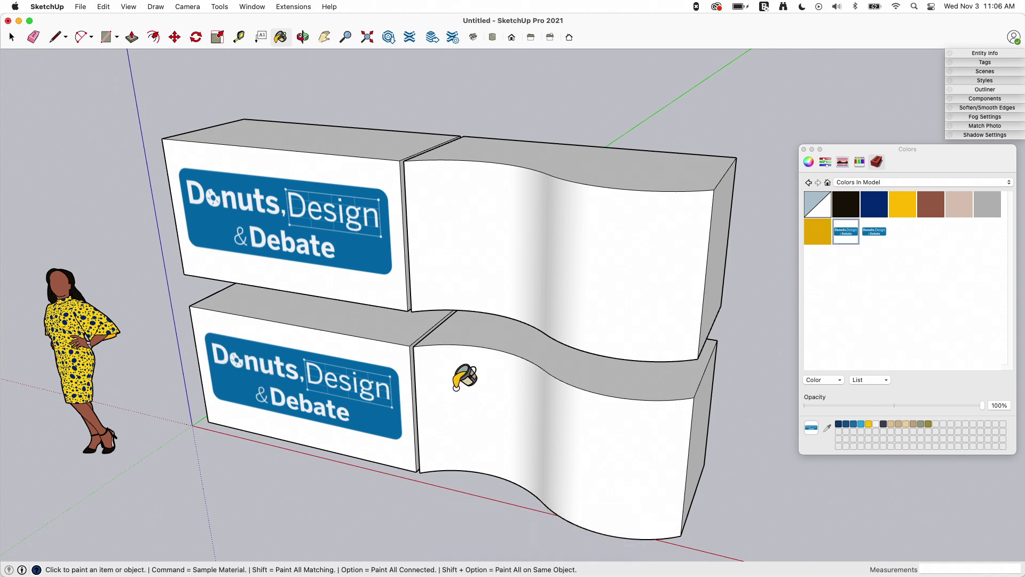
Step: Paint the banner onto the lower curved wall and inspect the repeating logo
click(464, 376)
middle_drag(409, 487, 534, 481)
scroll(602, 509, up, 5)
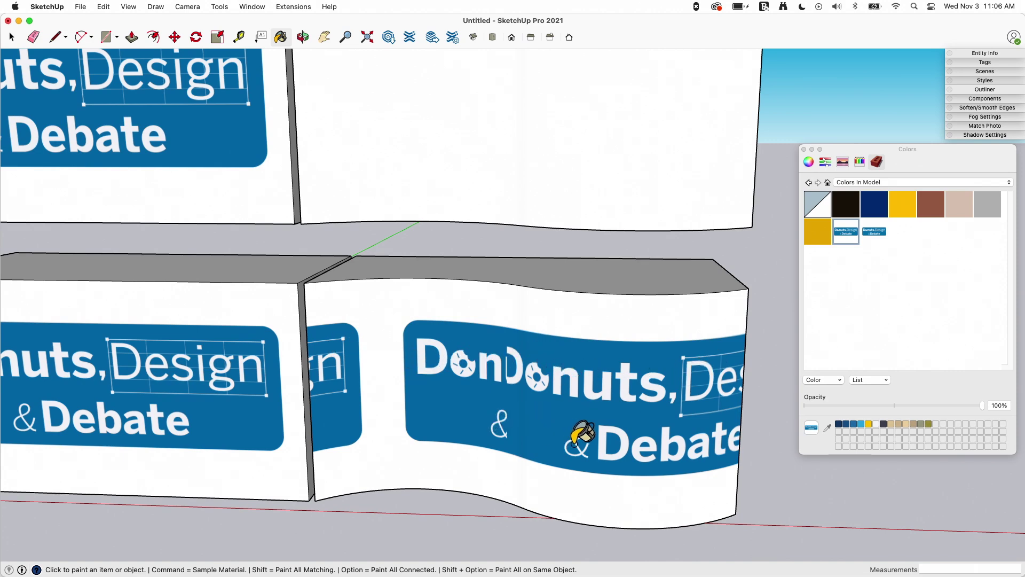
middle_drag(591, 473, 573, 453)
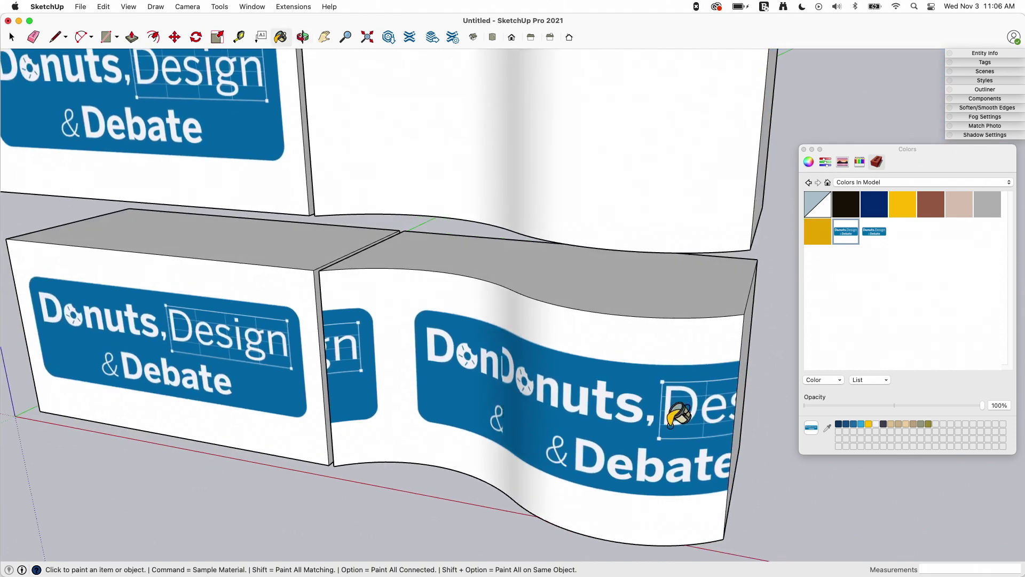
scroll(573, 453, down, 5)
mouse_move(504, 414)
middle_down()
mouse_move(614, 406)
mouse_move(633, 427)
mouse_move(663, 366)
middle_up()
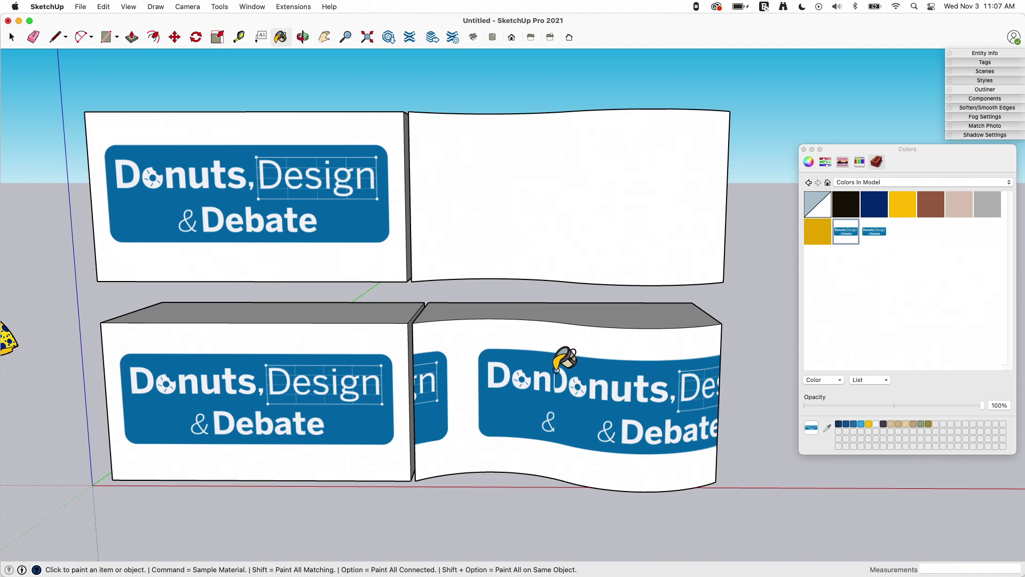
middle_drag(544, 370, 520, 342)
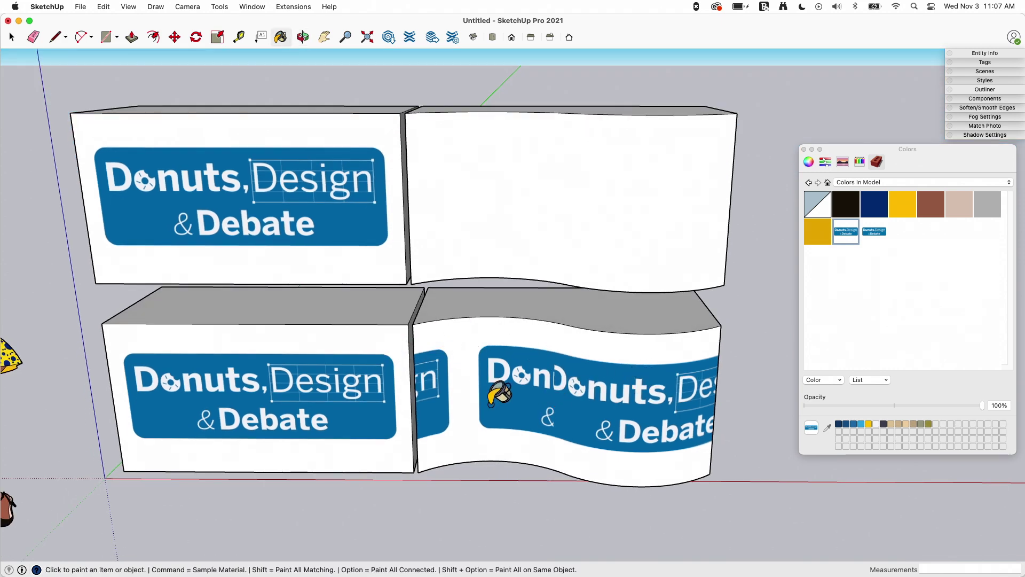
click(128, 6)
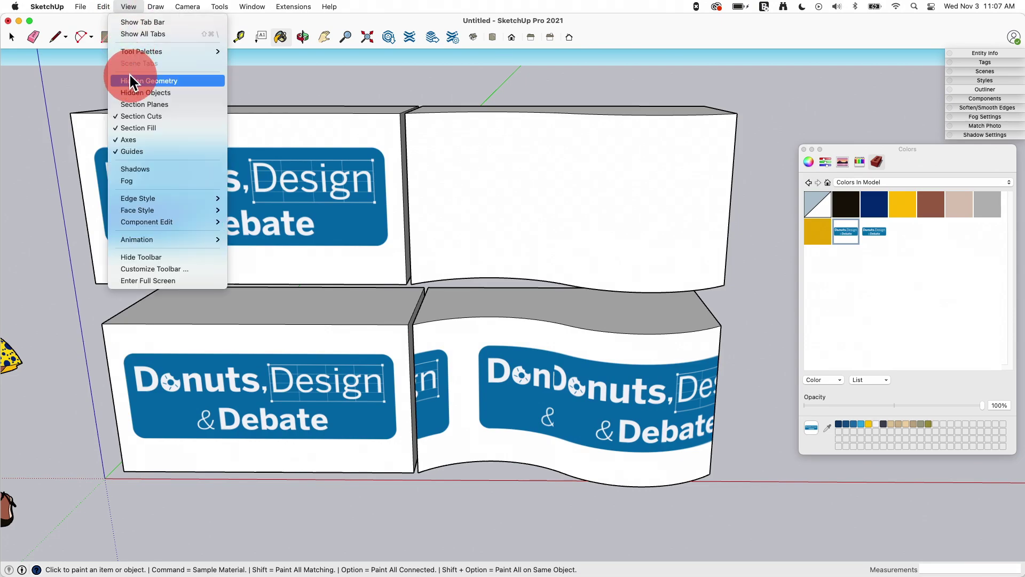
click(114, 80)
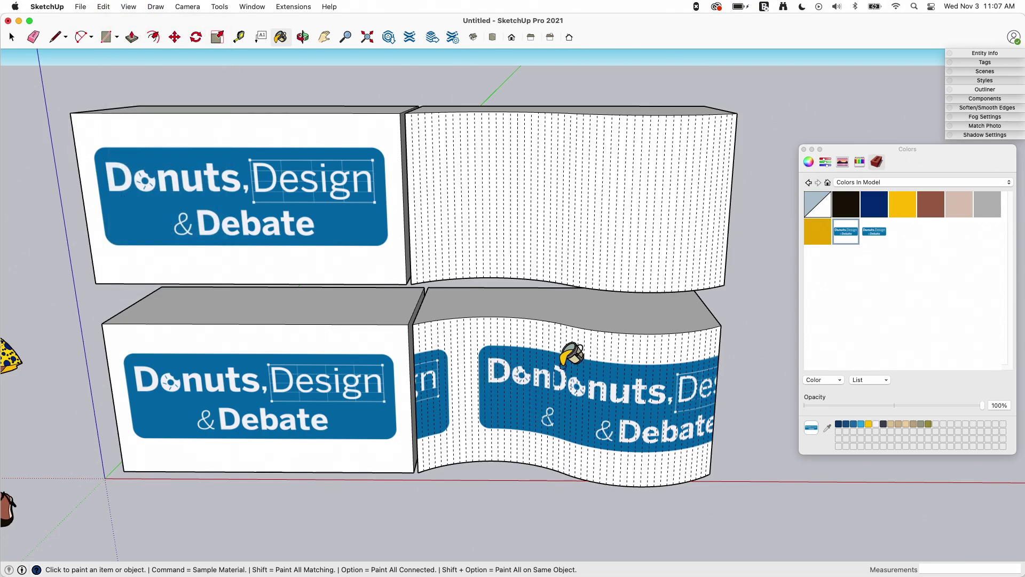
scroll(577, 372, up, 4)
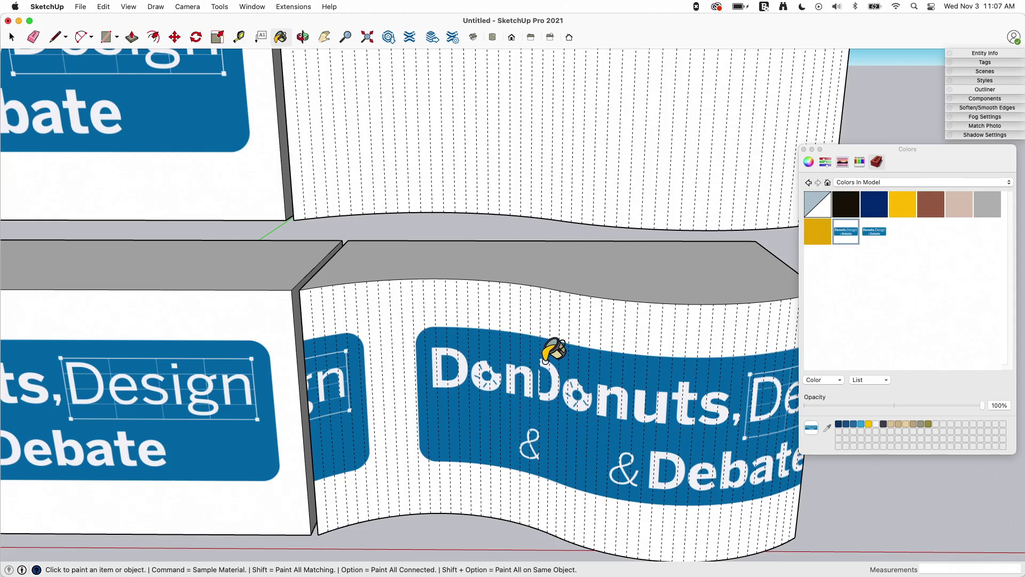
scroll(548, 350, down, 3)
click(124, 7)
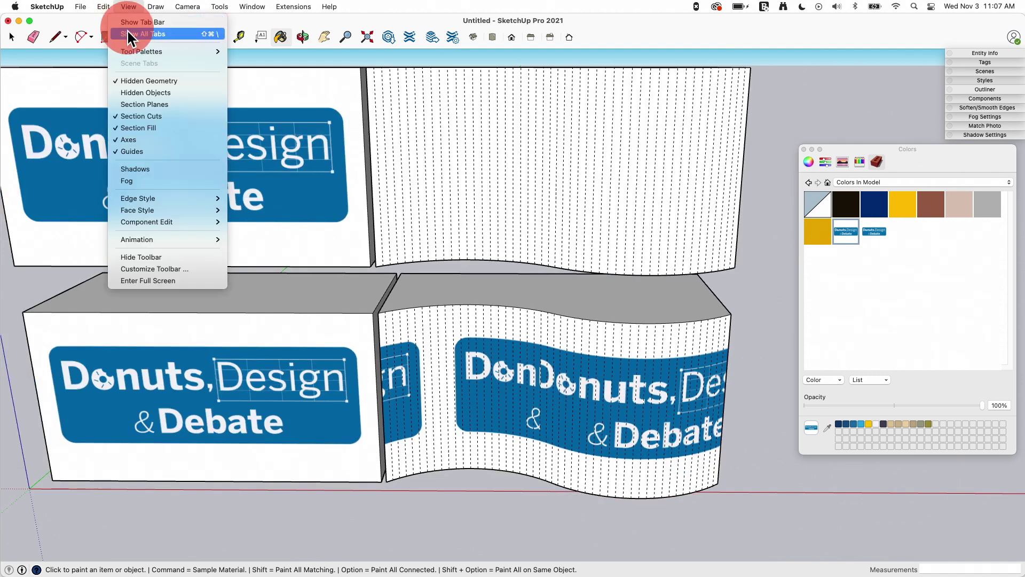
click(133, 80)
middle_drag(561, 355, 566, 288)
Step: Set the upper-left box's front-face banner to Texture > Projected
click(11, 37)
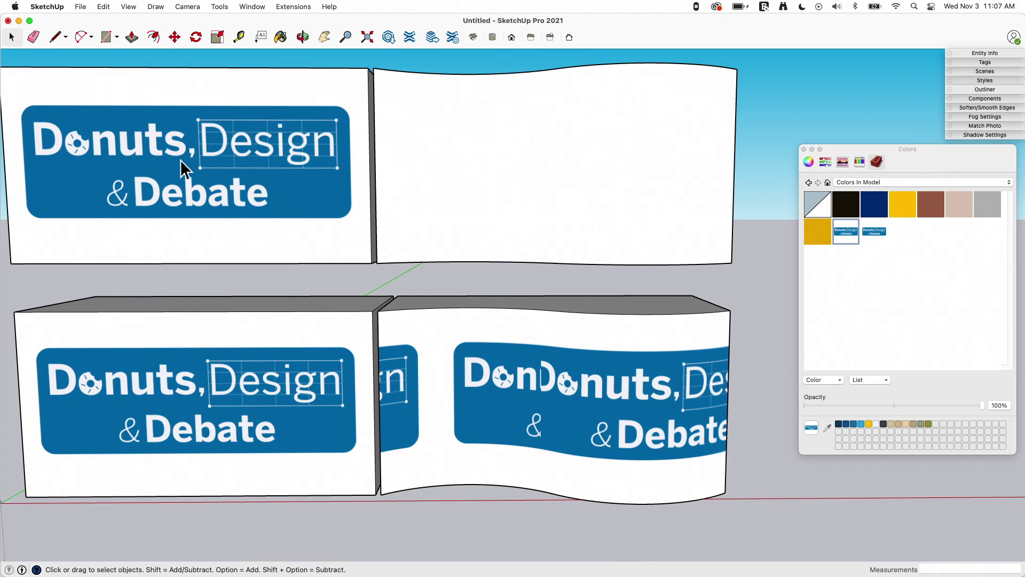
click(129, 161)
right_click(168, 165)
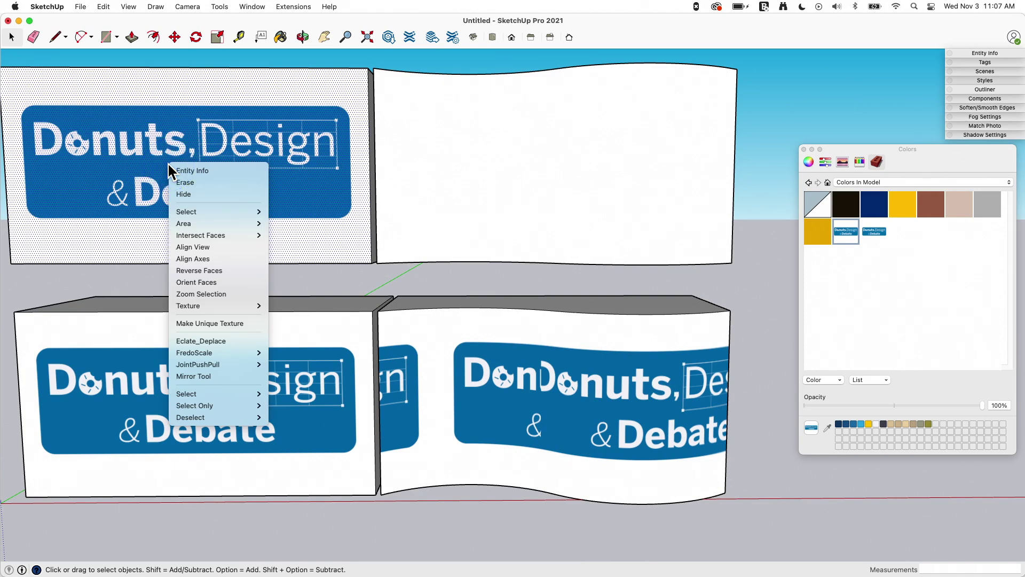
mouse_move(212, 304)
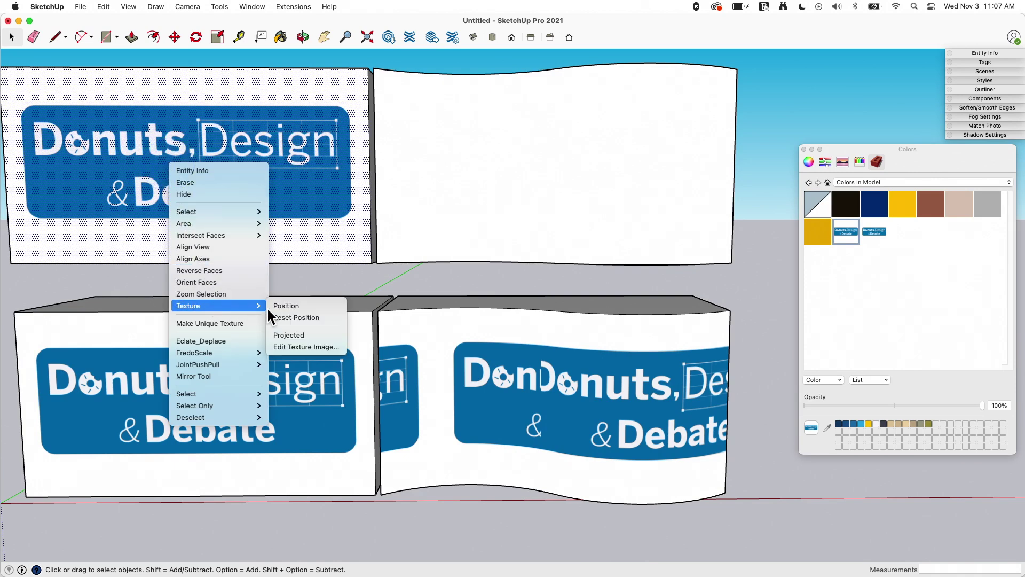
click(311, 334)
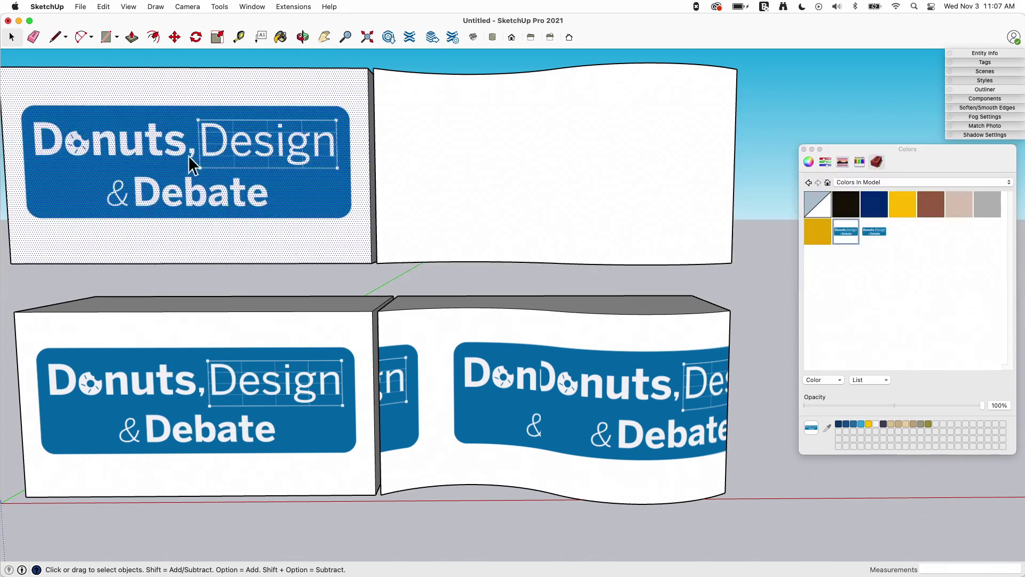
middle_drag(216, 117, 202, 136)
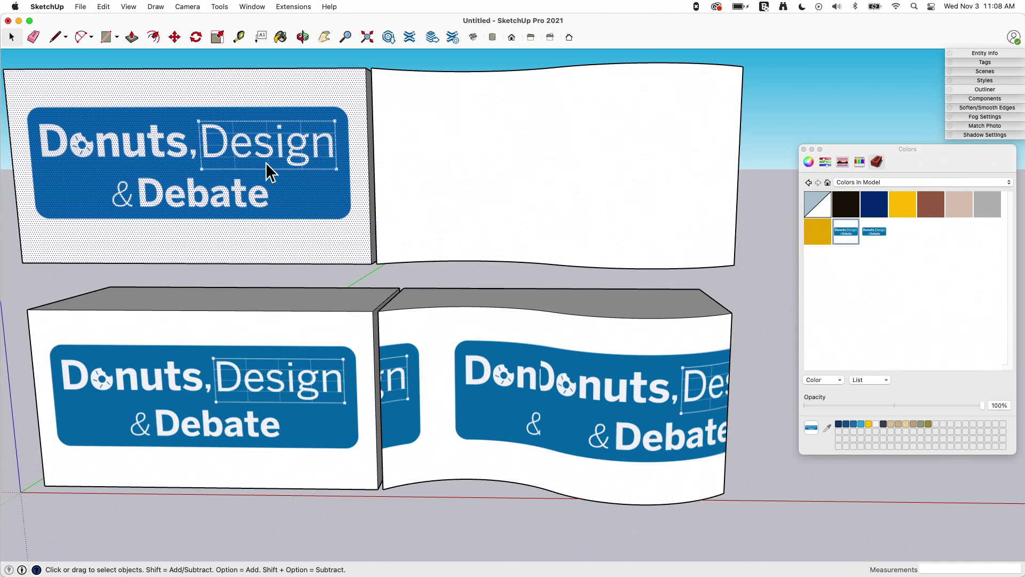
Step: Sample the projected banner, paint it onto the upper curved wall, and check the curve
key(b)
key(super)
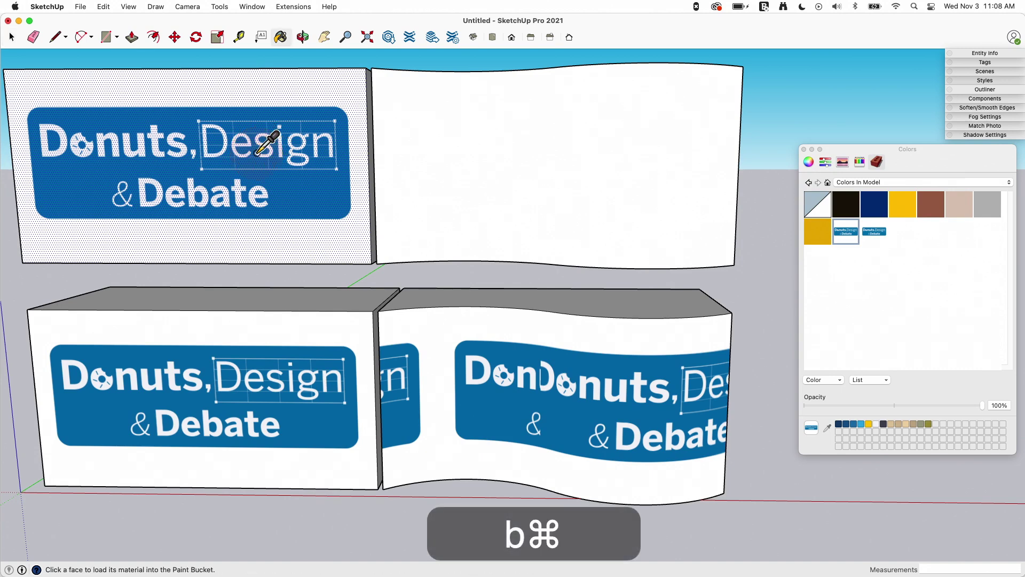
click(538, 157)
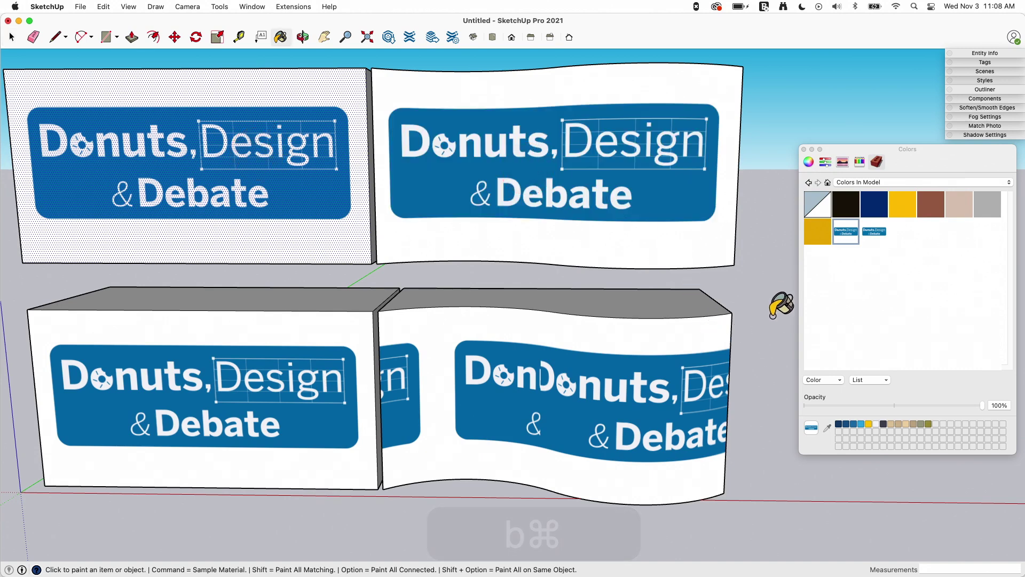
middle_drag(780, 304, 611, 316)
scroll(748, 294, down, 5)
mouse_move(455, 285)
middle_down()
mouse_move(375, 270)
mouse_move(464, 275)
mouse_move(443, 355)
middle_up()
scroll(465, 202, down, 5)
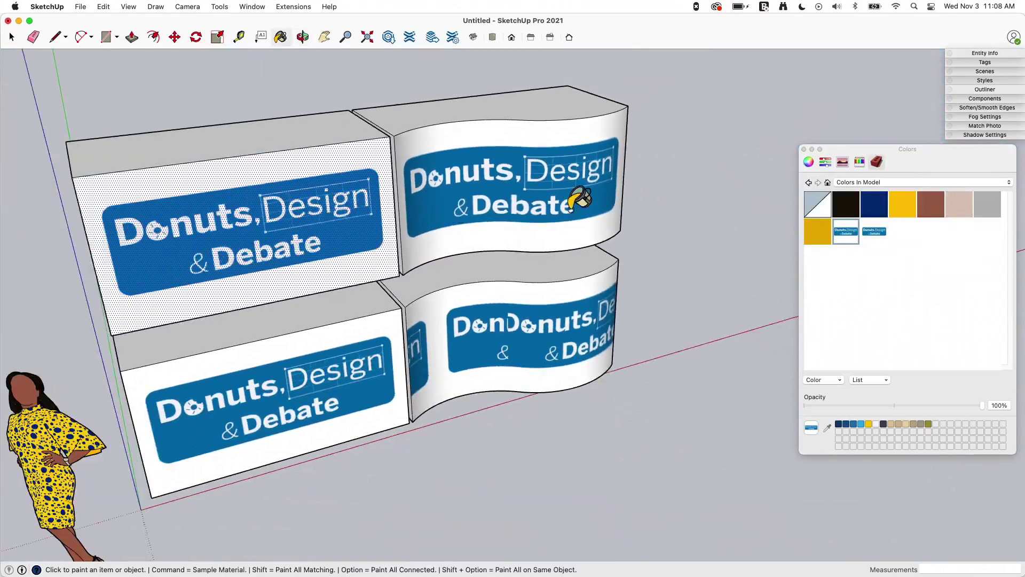
mouse_move(578, 200)
middle_down()
mouse_move(419, 235)
mouse_move(419, 116)
mouse_move(430, 96)
mouse_move(584, 174)
middle_up()
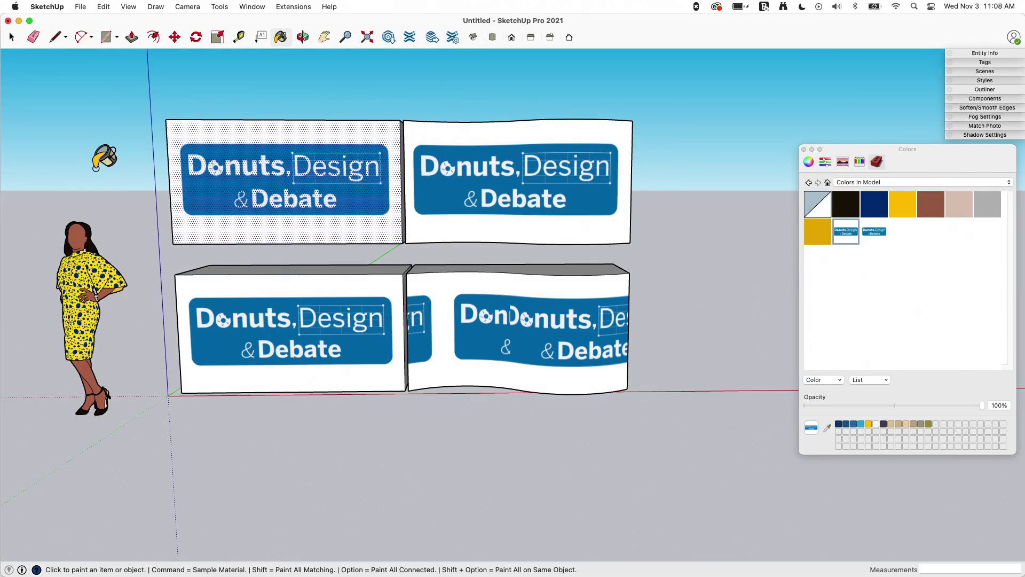
middle_drag(160, 236, 145, 297)
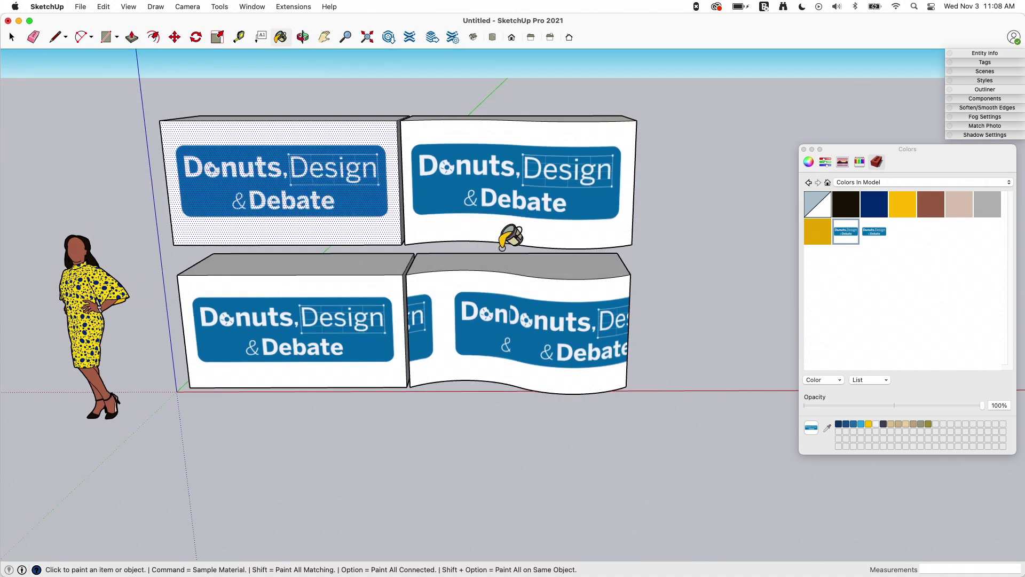
key(space)
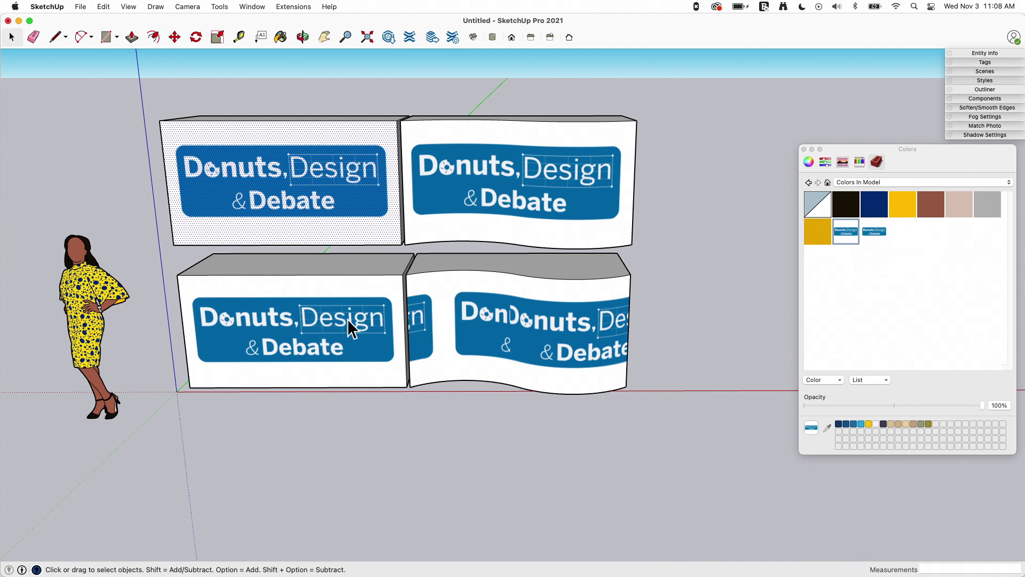
Step: Reposition the banner texture on the lower-left face and commit its placement
scroll(297, 327, up, 3)
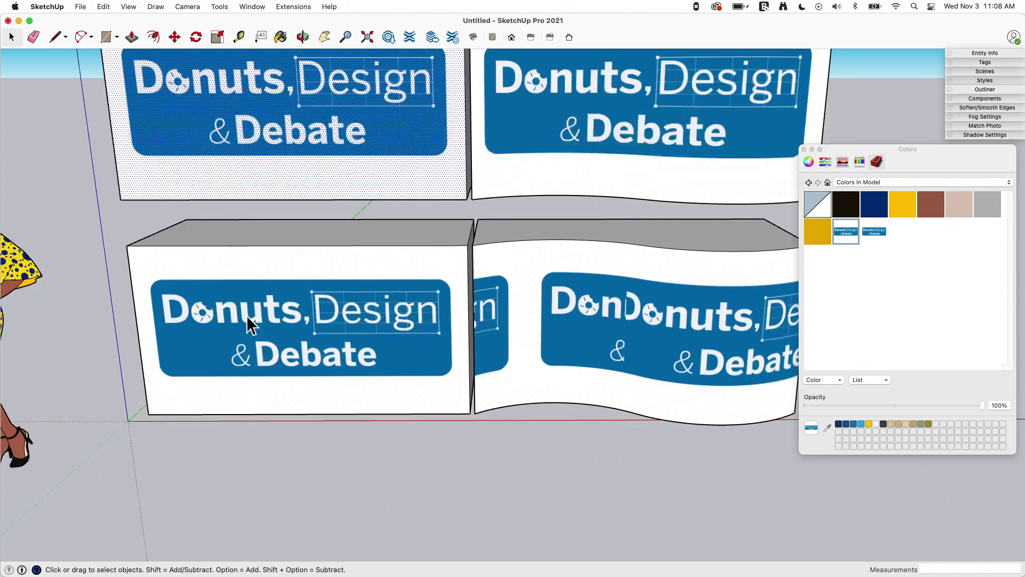
right_click(249, 323)
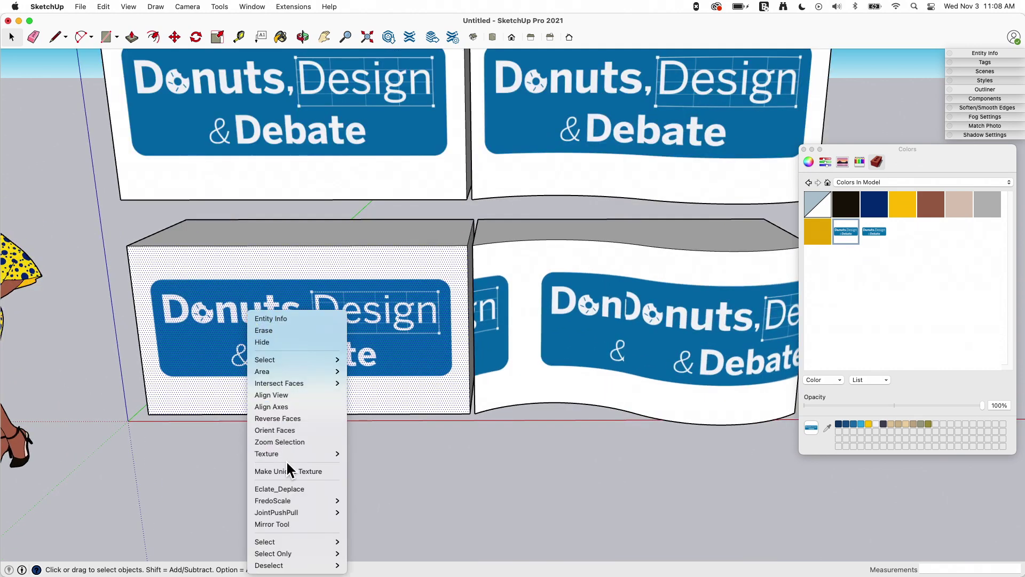
mouse_move(287, 453)
click(363, 453)
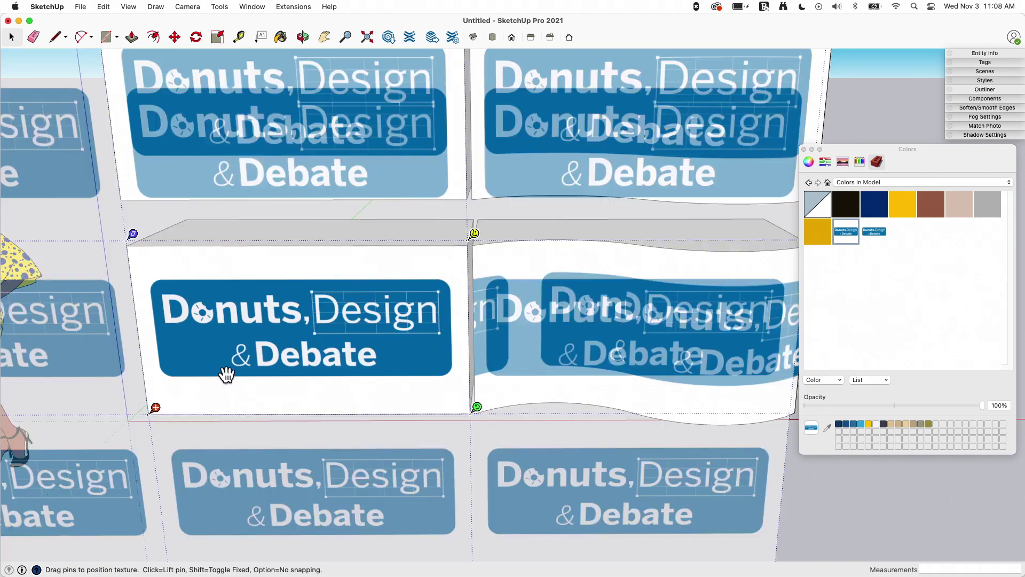
scroll(219, 368, down, 3)
middle_drag(220, 369, 191, 305)
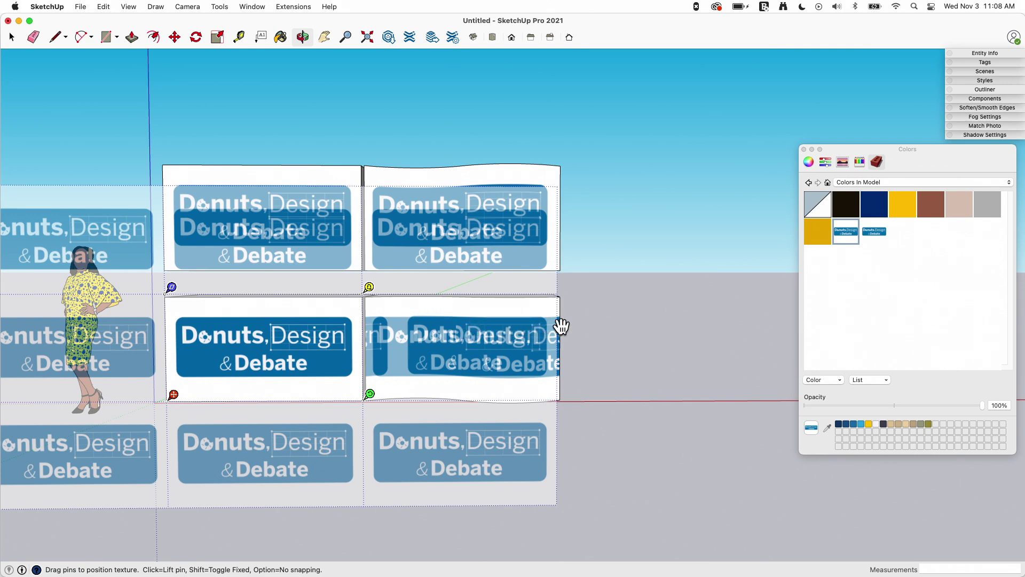
click(699, 345)
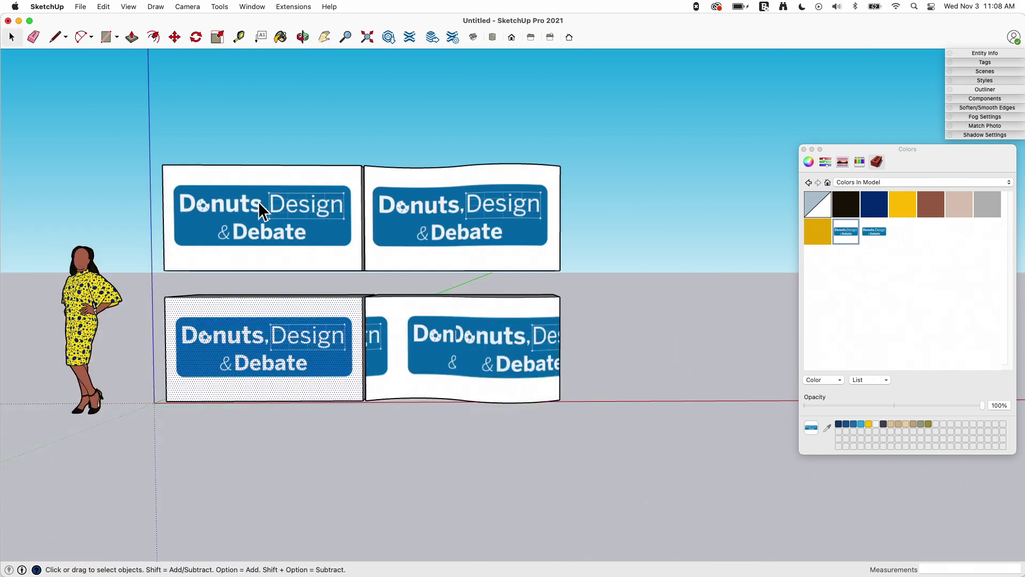
Step: Open Texture Position on the upper-left face and orbit to check the banner across the curved wall
scroll(256, 200, up, 3)
right_click(252, 202)
mouse_move(291, 342)
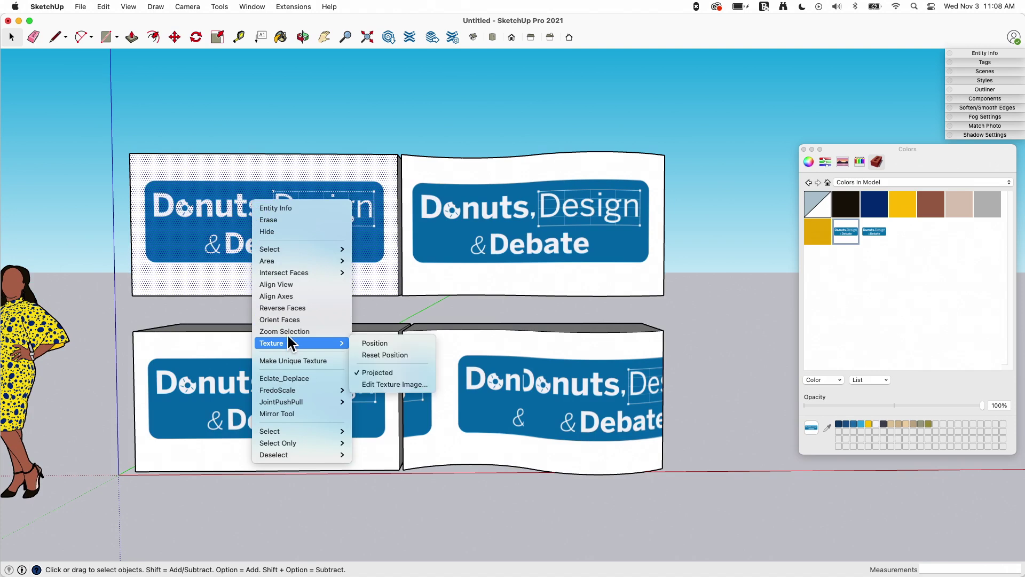
click(379, 340)
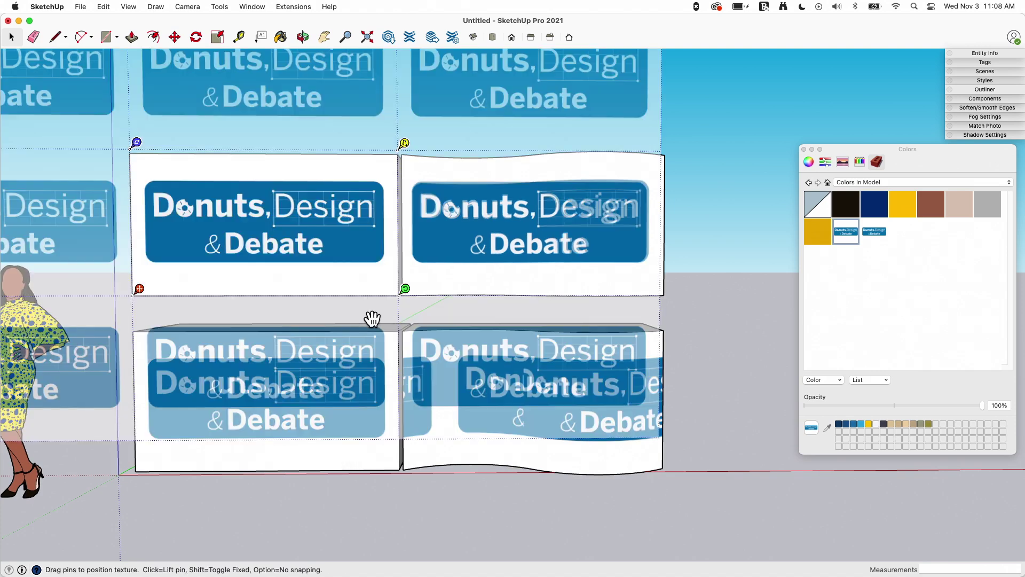
middle_drag(710, 245, 679, 241)
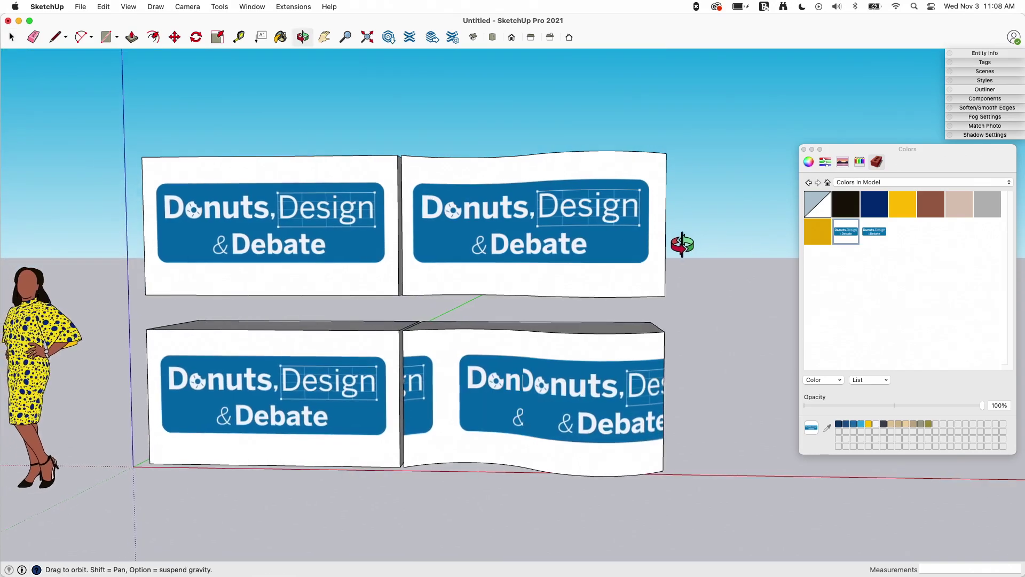
middle_drag(695, 193, 690, 290)
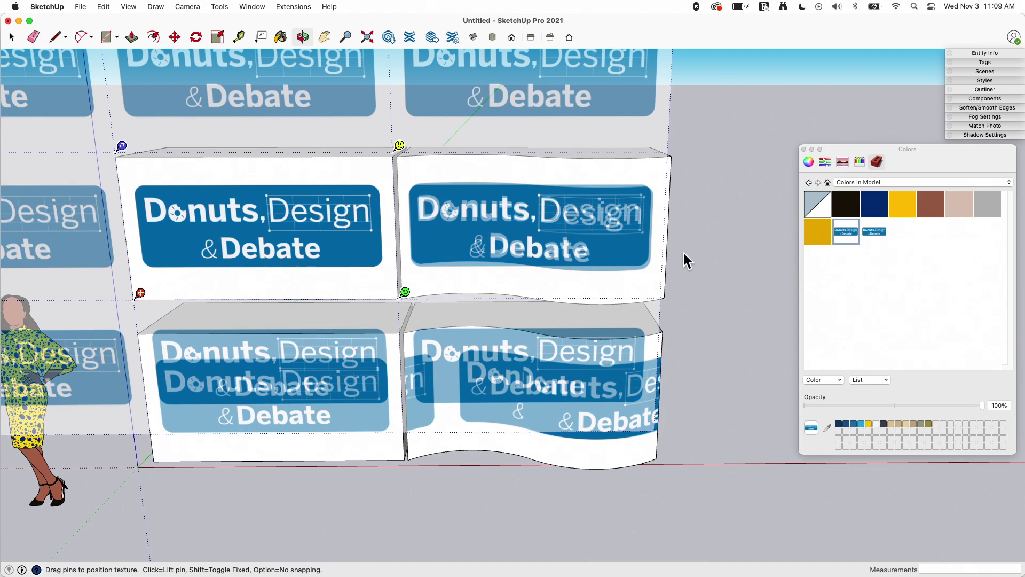
middle_drag(761, 315, 560, 264)
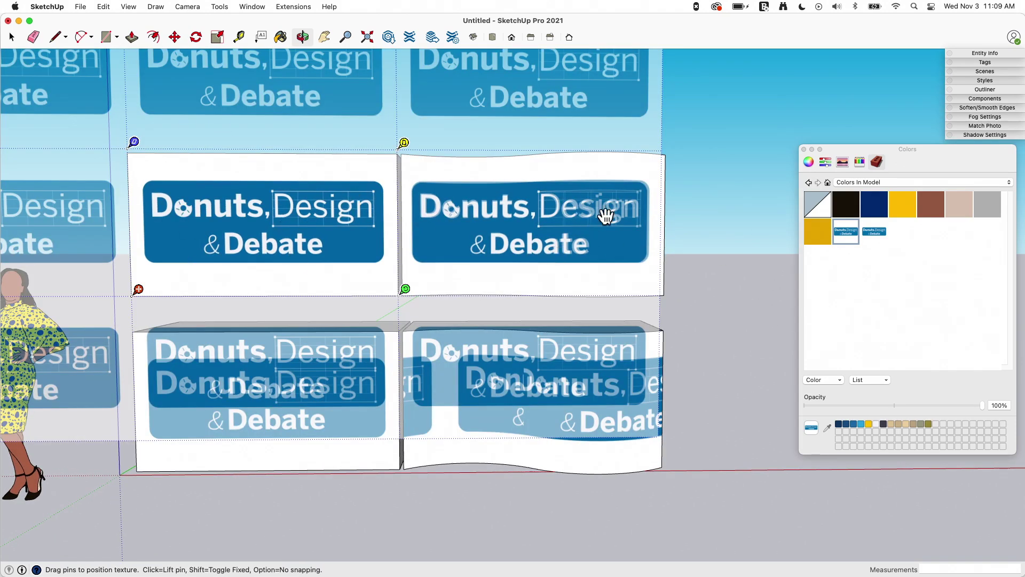
scroll(538, 469, down, 3)
middle_drag(537, 469, 464, 319)
Step: Copy the curved upper-right box to the right of the stack with Move and Option
key(space)
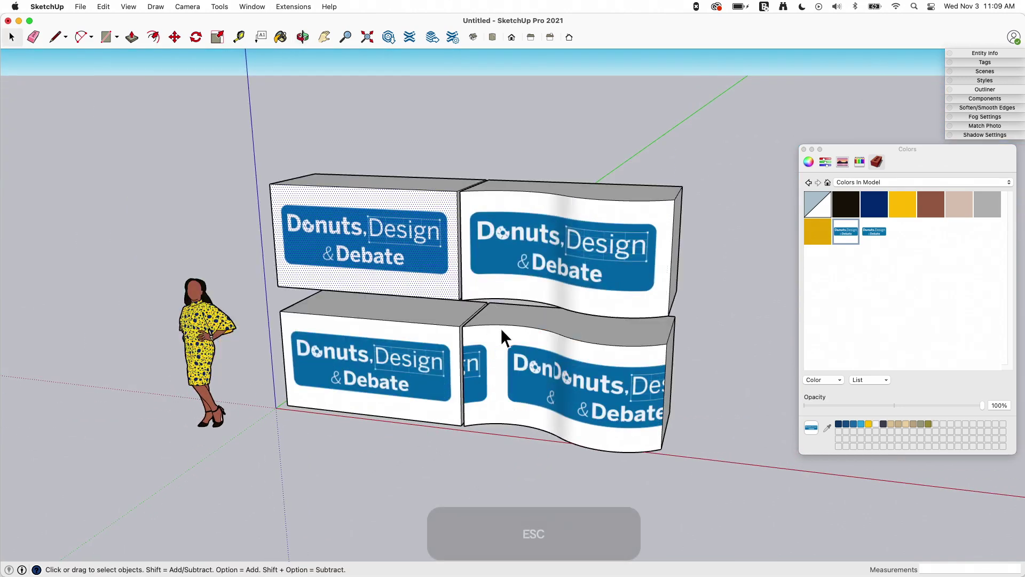
middle_drag(702, 337, 730, 415)
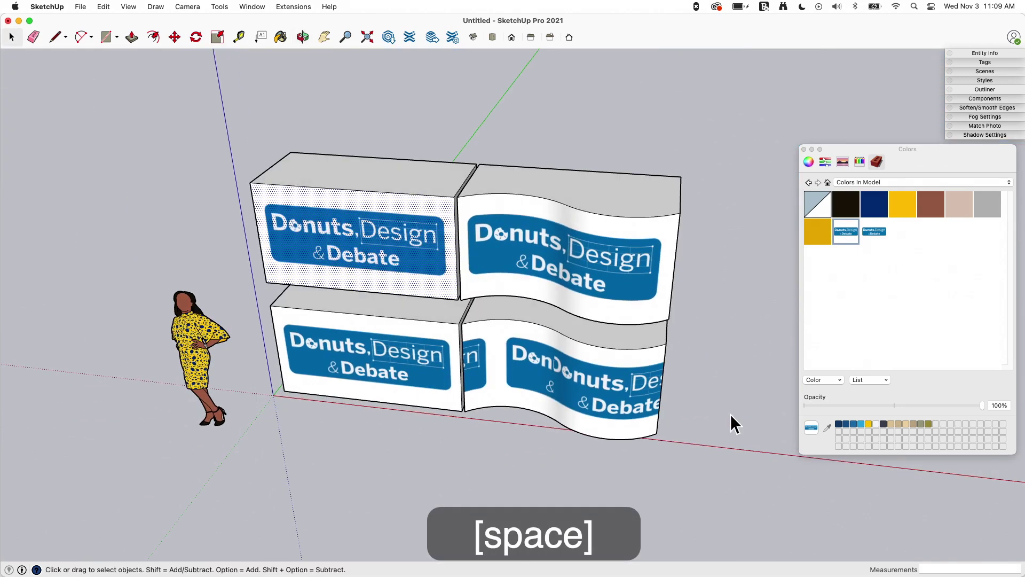
click(581, 256)
key(m)
scroll(476, 202, down, 2)
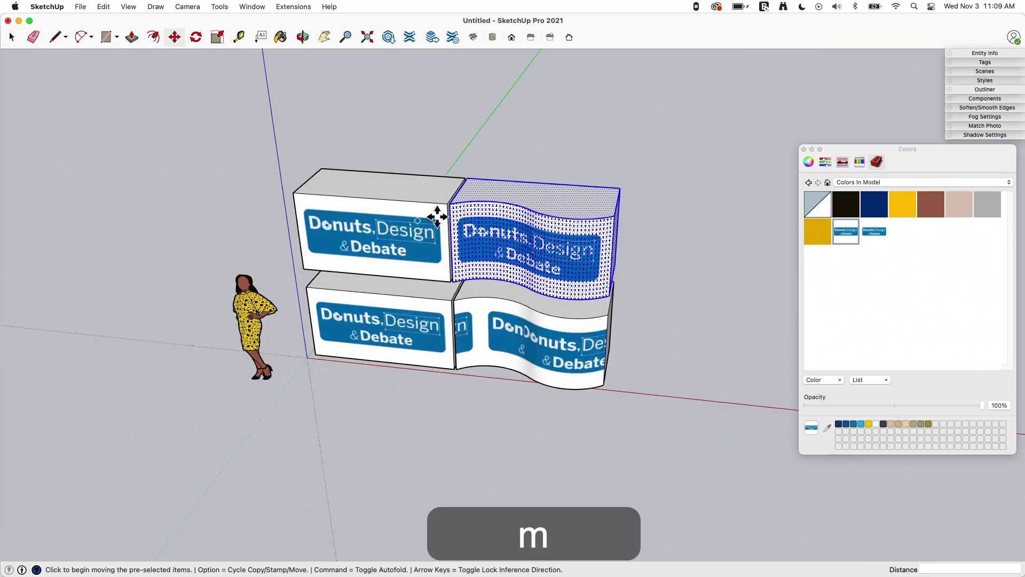
click(470, 197)
key(alt)
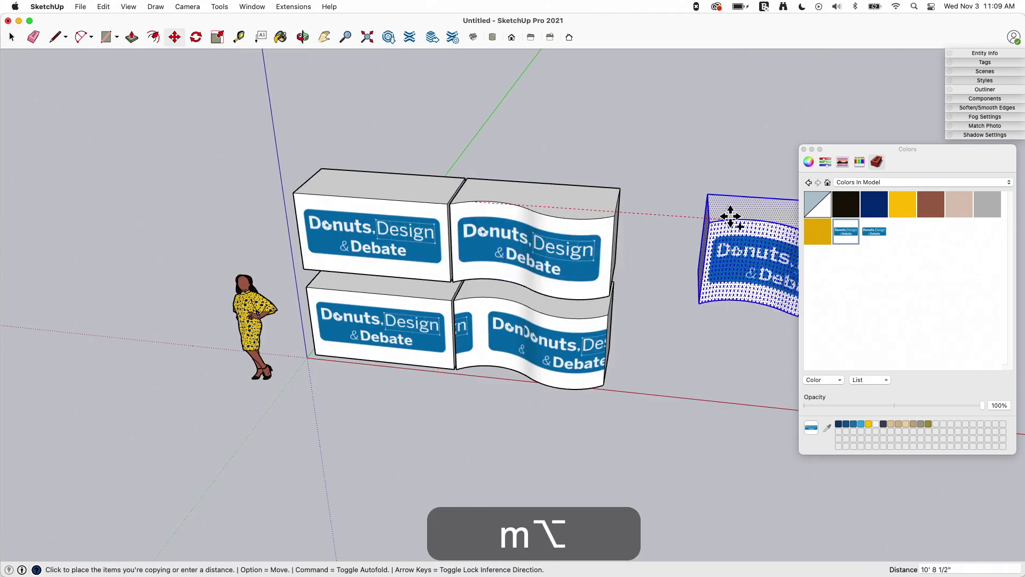
click(736, 220)
Step: Paint the copied box's face with the banner material sampled from the top-left box
middle_drag(638, 434, 552, 298)
scroll(288, 414, down, 2)
key(b)
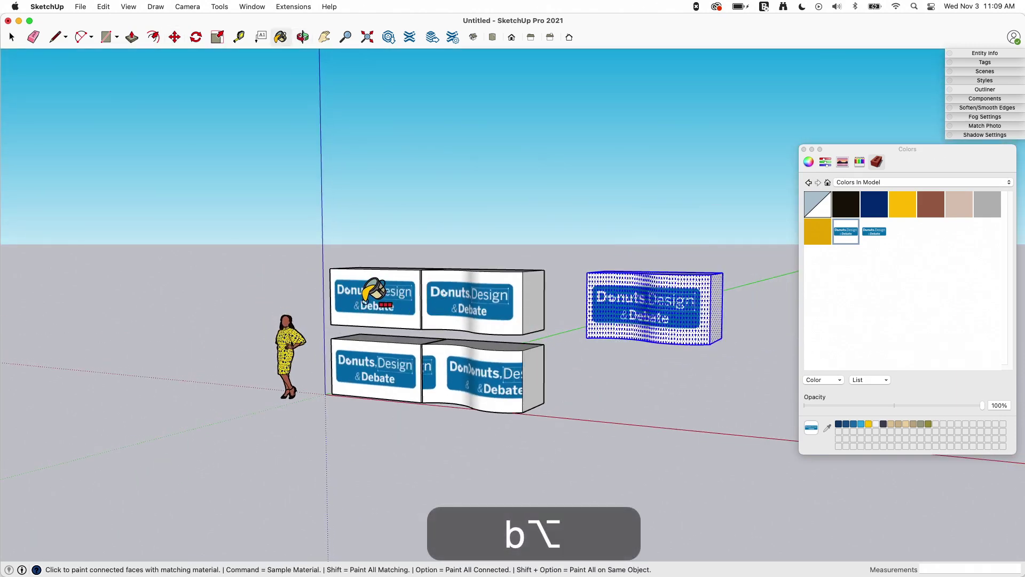
alt+click(366, 303)
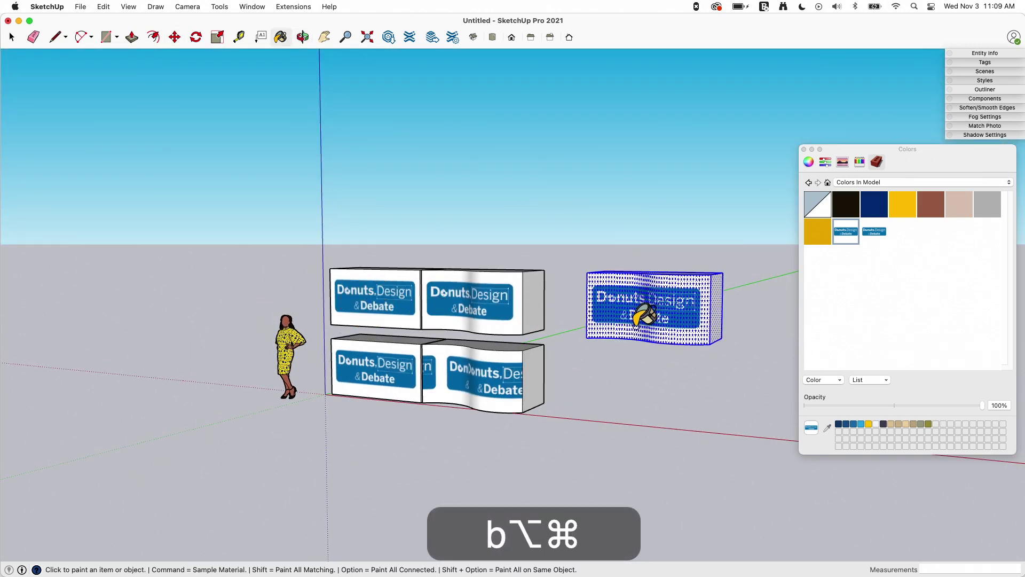
key(space)
click(640, 417)
key(b)
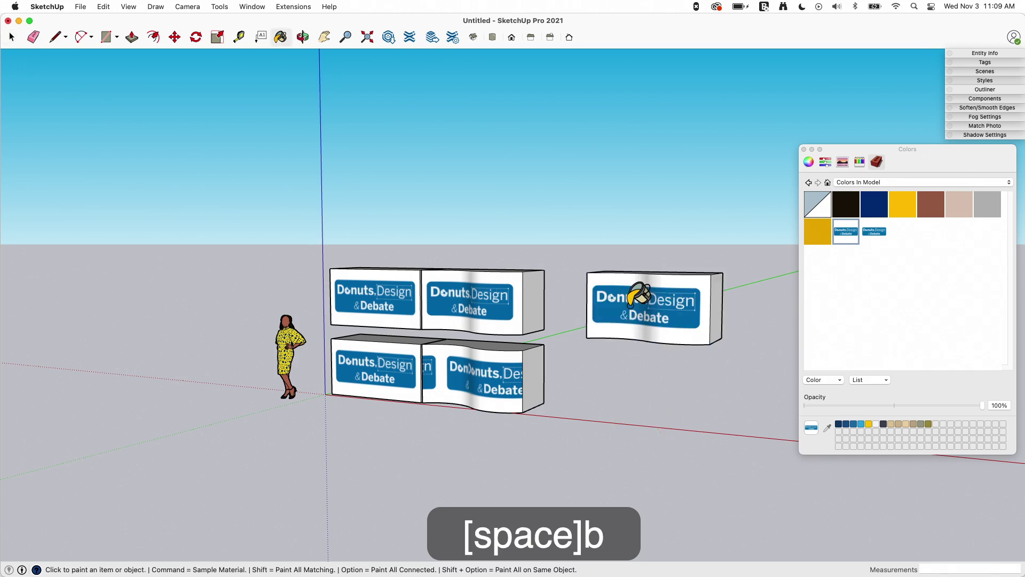
click(630, 291)
middle_drag(636, 309, 748, 298)
middle_drag(609, 326, 609, 327)
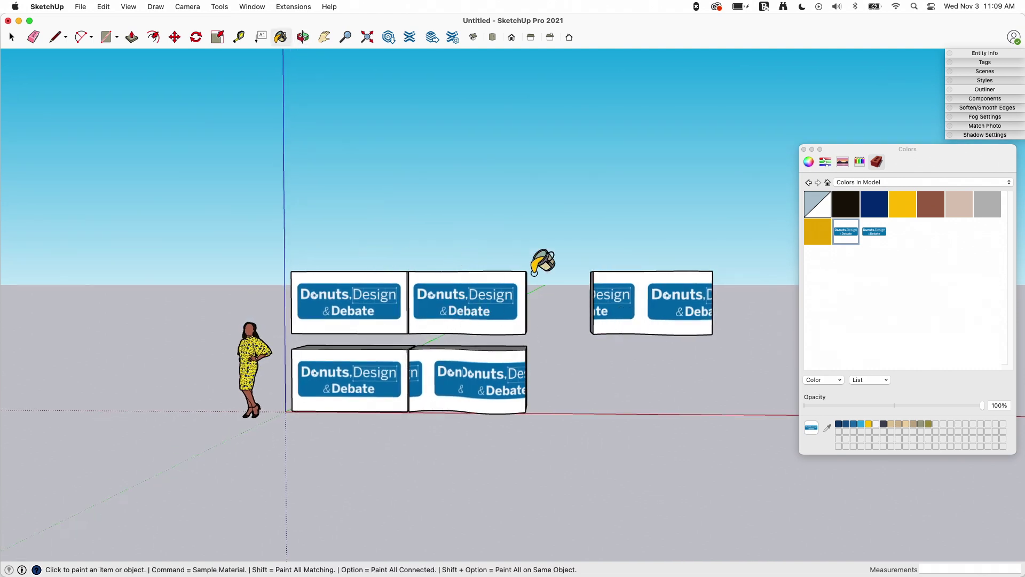
Step: Slide the banner texture to the right on the top-left box's face and commit it
middle_drag(533, 312, 533, 312)
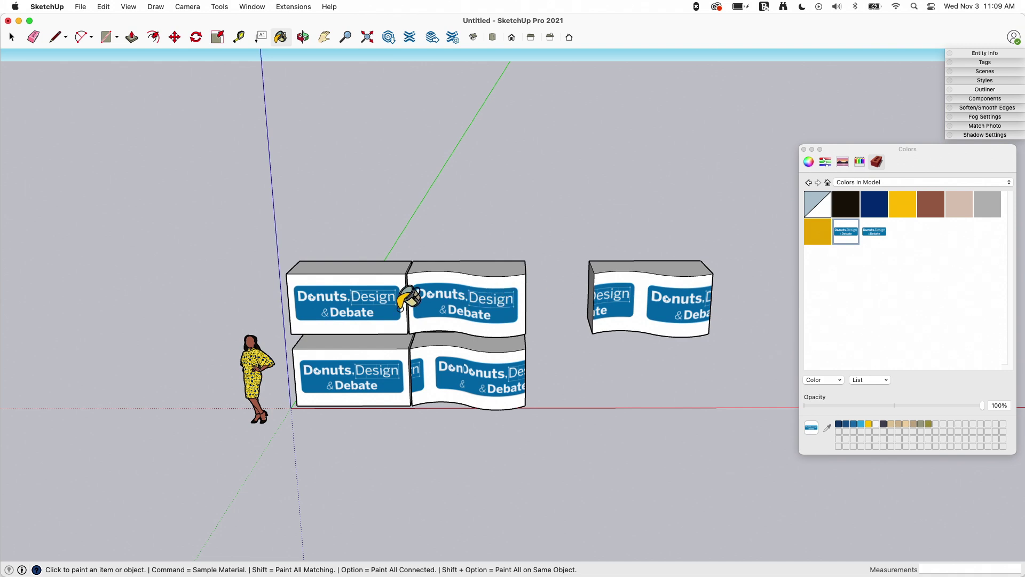
key(space)
right_click(324, 302)
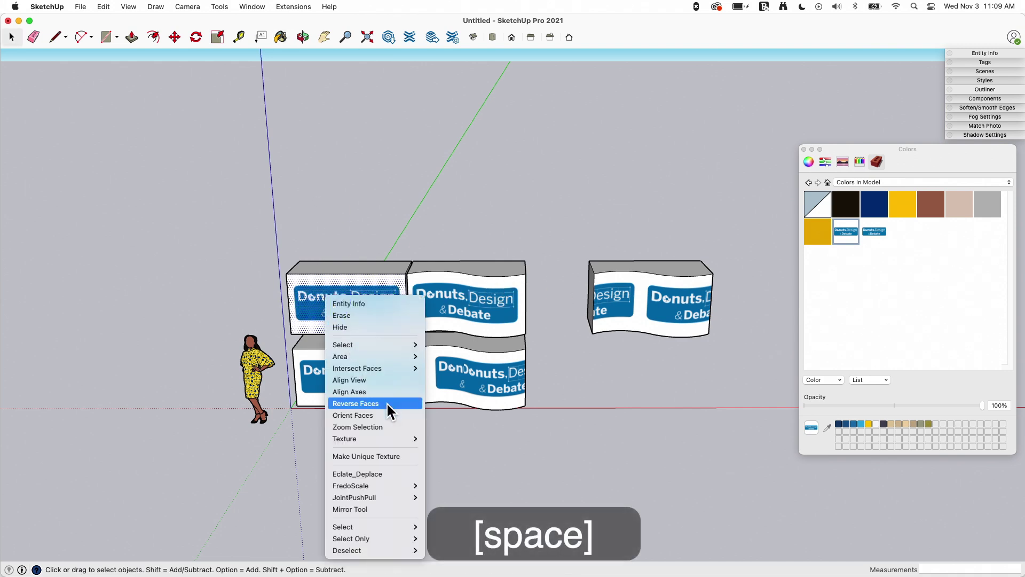
mouse_move(376, 435)
click(442, 439)
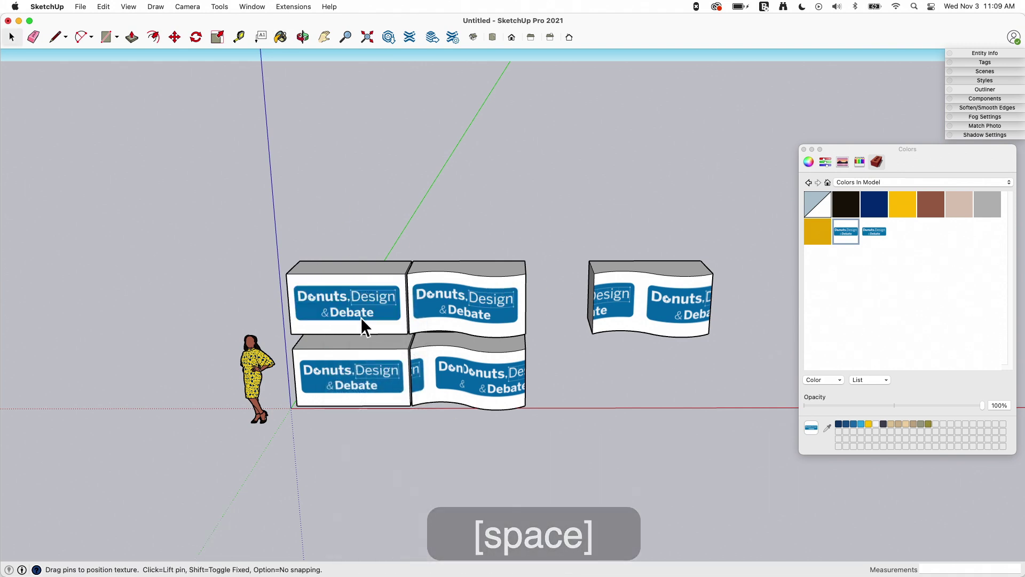
drag(343, 302, 414, 302)
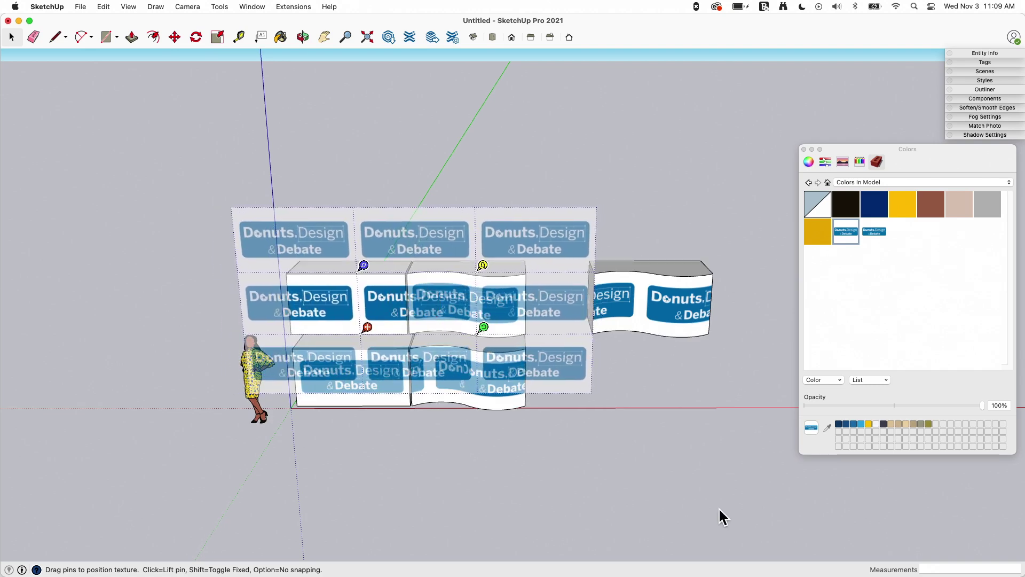
click(686, 467)
Step: Sample the shifted banner and paint it onto the separate right box's front face
key(b)
key(super)
super+click(383, 303)
click(599, 300)
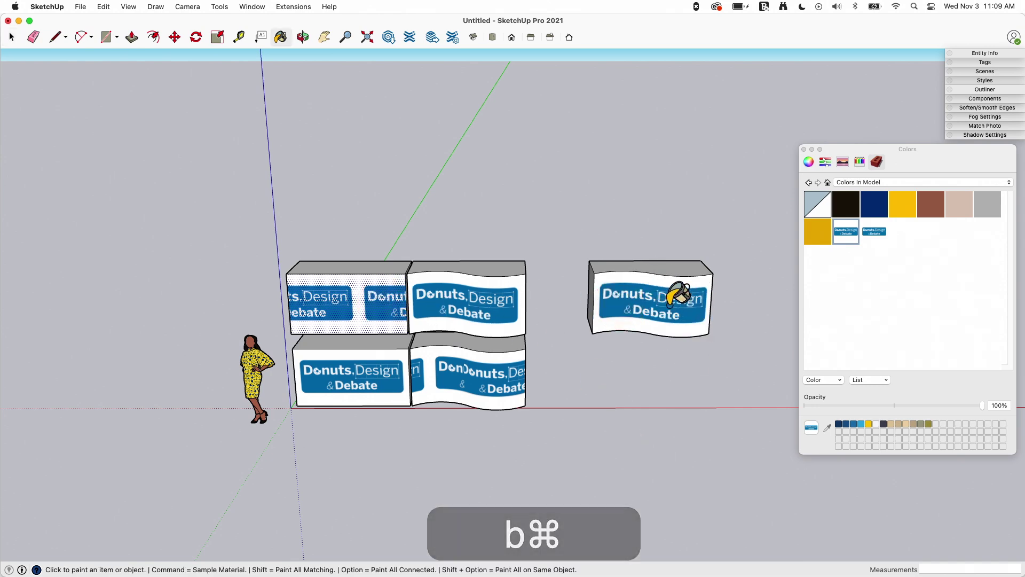
middle_drag(703, 352, 515, 279)
key(o)
middle_drag(417, 306, 260, 227)
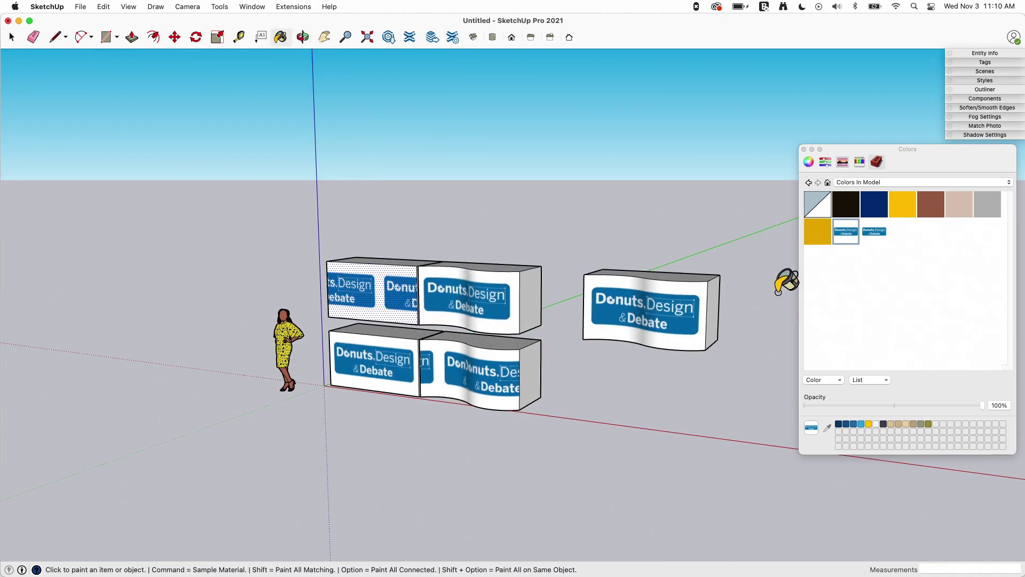
middle_drag(581, 473, 739, 504)
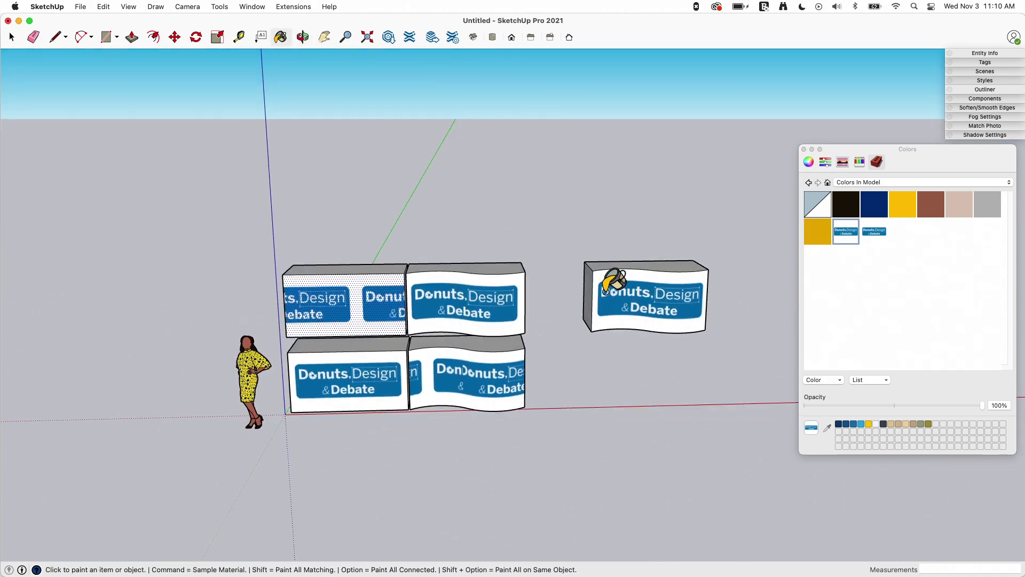
key(space)
click(651, 319)
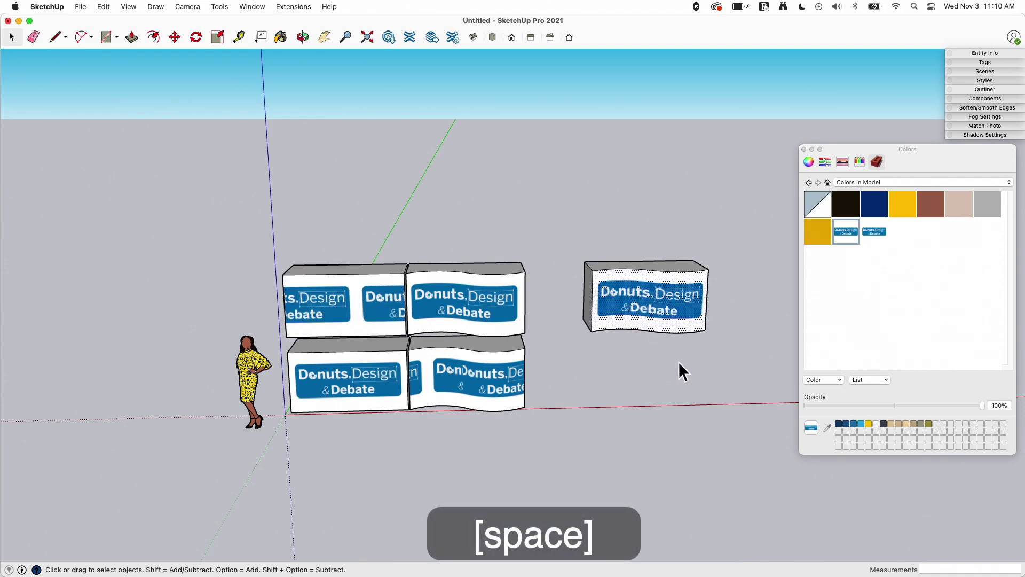
key(m)
key(space)
drag(552, 216, 747, 377)
key(m)
click(712, 391)
click(223, 435)
click(130, 430)
click(693, 297)
click(696, 341)
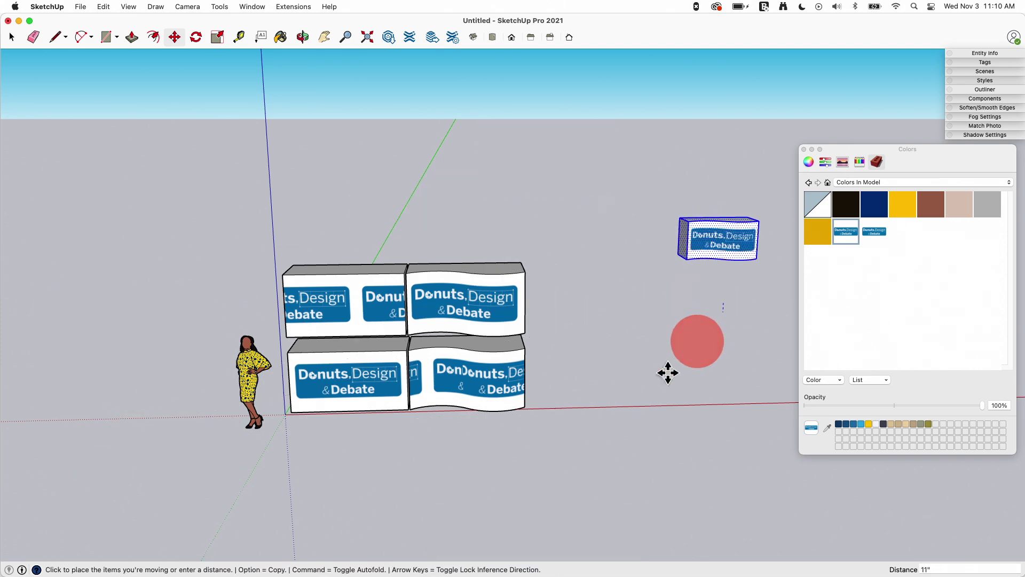
click(483, 513)
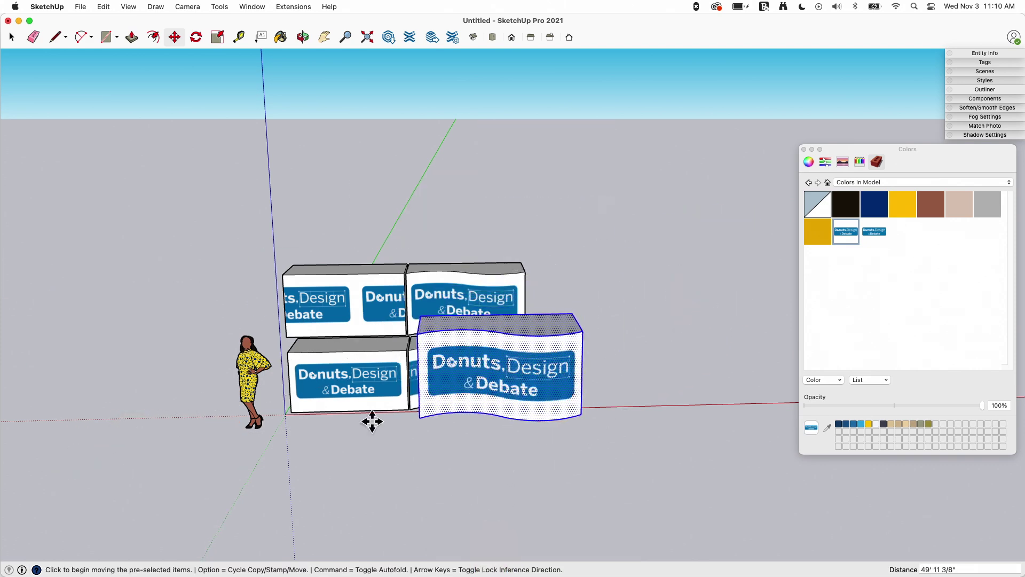
click(481, 469)
click(613, 401)
middle_drag(592, 476, 564, 392)
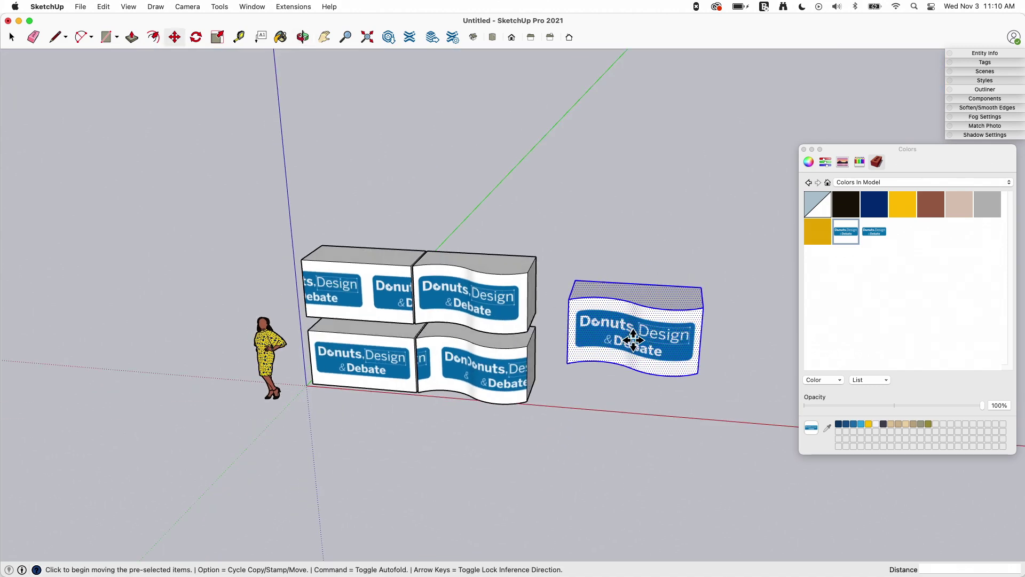
middle_drag(632, 340, 709, 324)
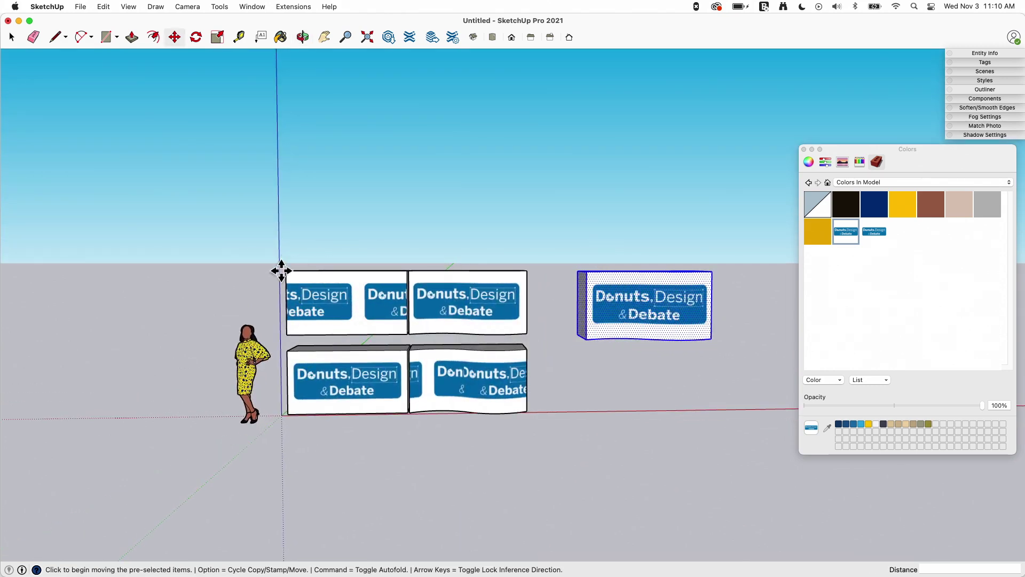
Step: Undo the copied box and banner changes with ⌘Z, then view the banner stack head-on
key(super+z)
key(super+z)
key(super+z)
key(super+z)
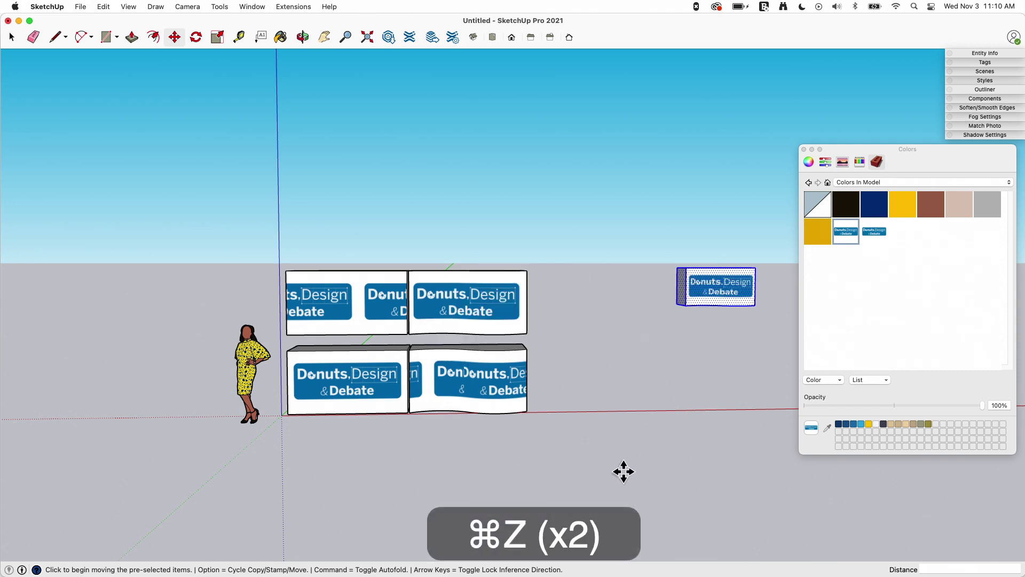
key(super+z)
key(super+z)
key(super+z)
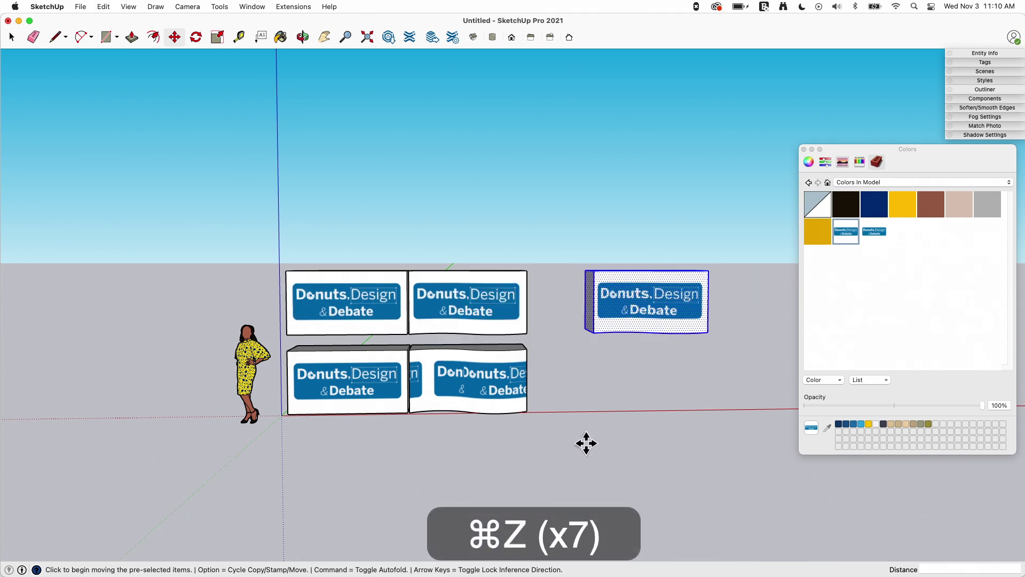
middle_drag(563, 398, 399, 455)
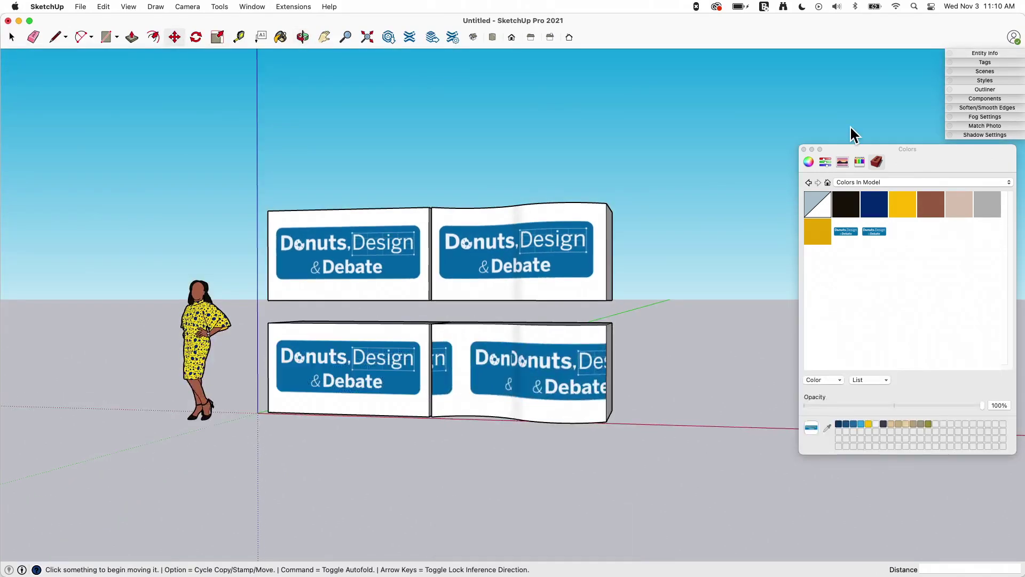
click(804, 149)
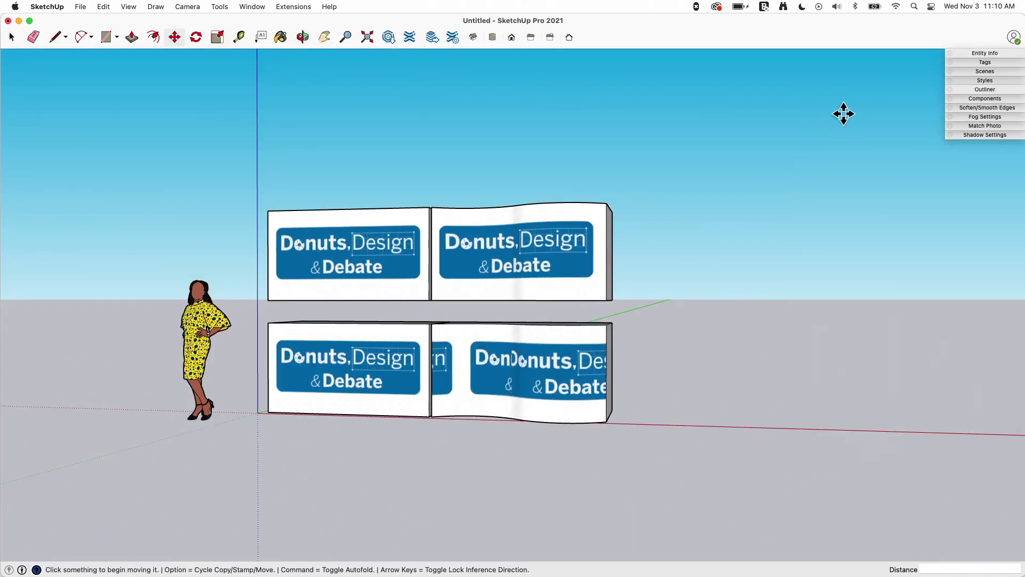